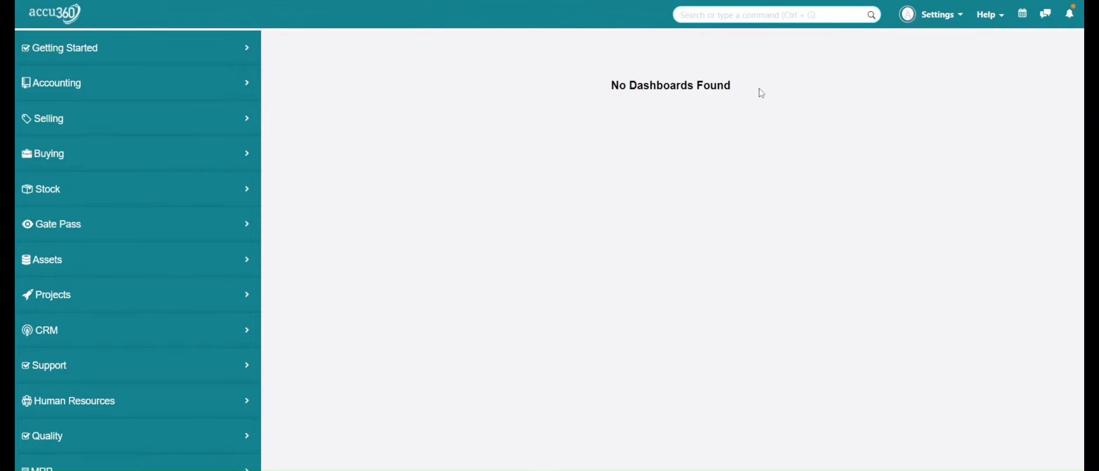
# Find the Chart of Accounts through the global search and open it.
pyautogui.click(748, 15)
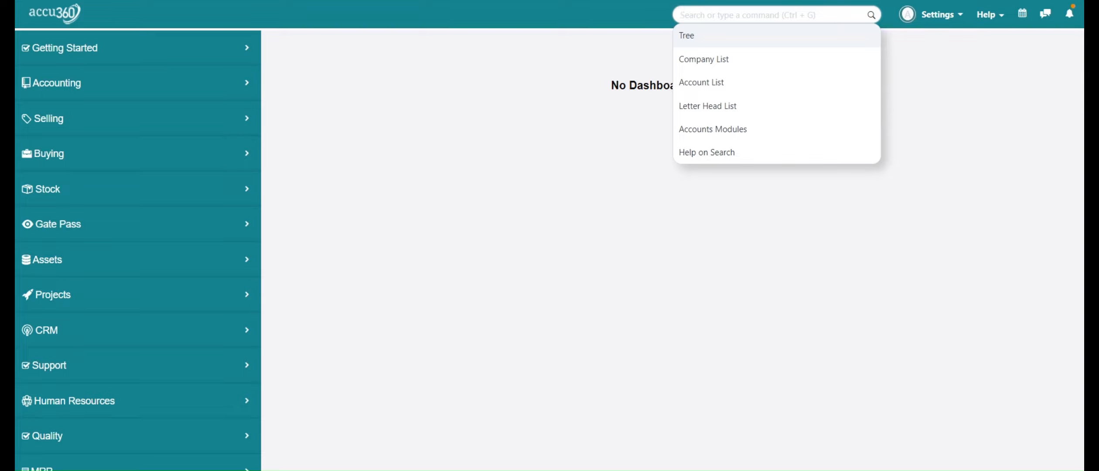
pyautogui.write('chart of accoun')
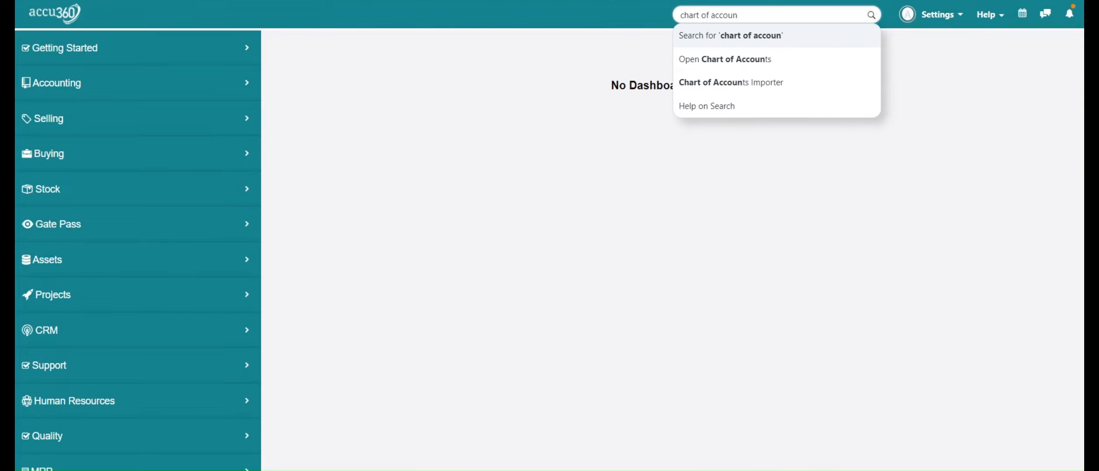
pyautogui.press('Down')
pyautogui.press('Return')
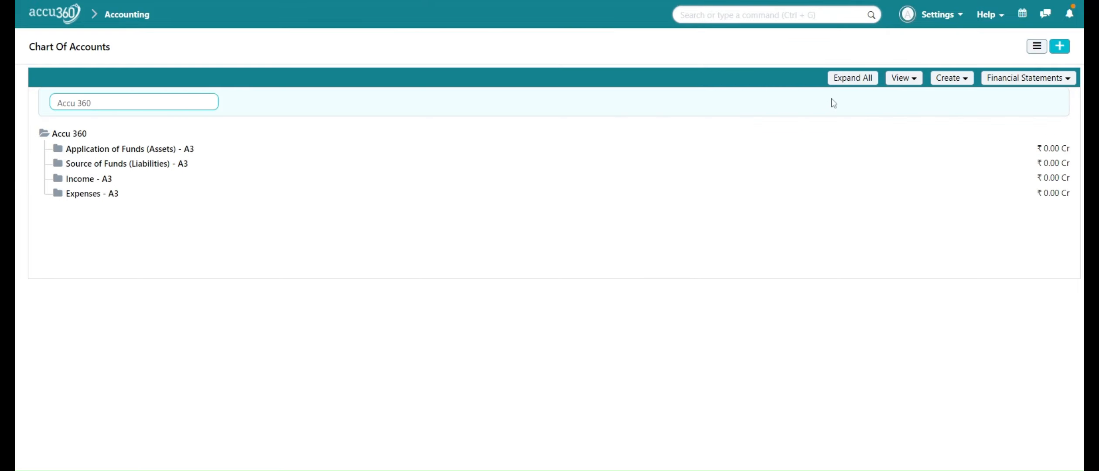
# Expand the whole account tree and locate the Tax Assets group under Current Assets.
pyautogui.click(847, 80)
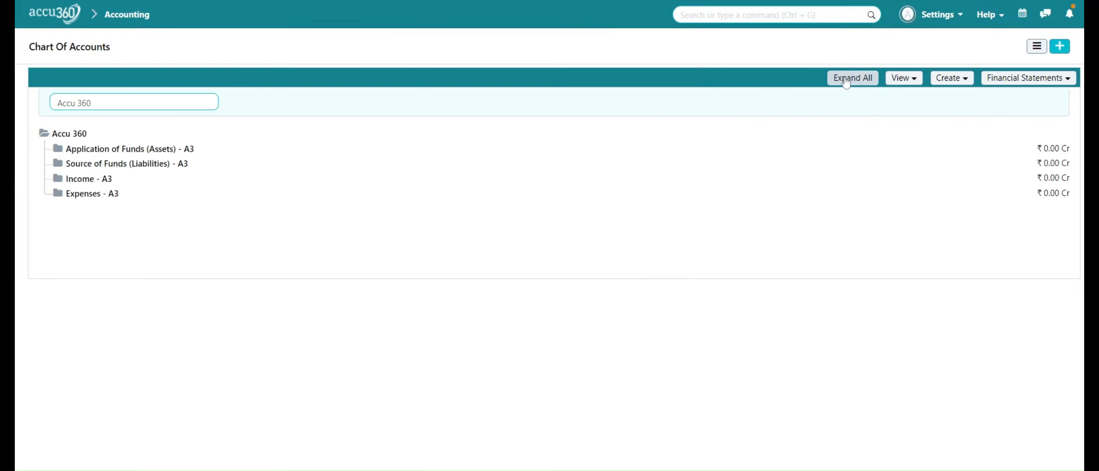
pyautogui.scroll(-4, 468, 227)
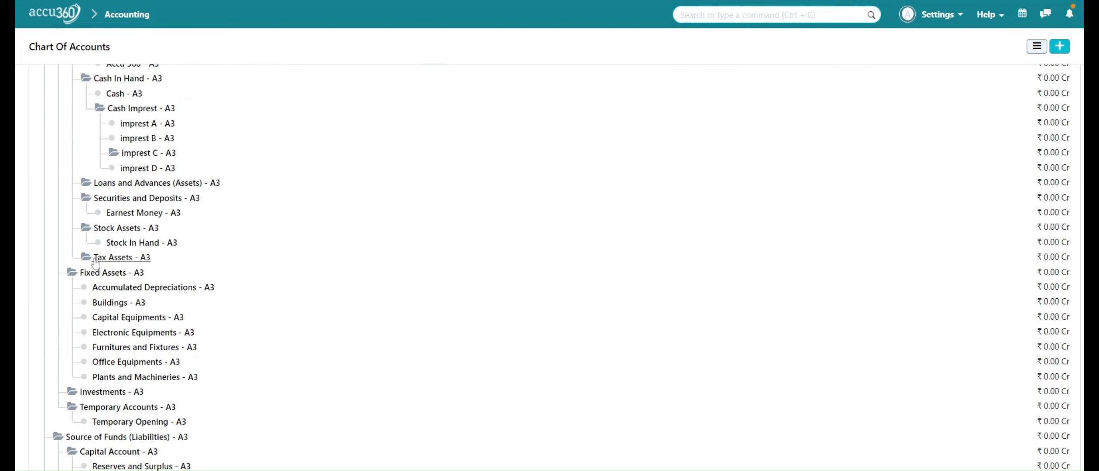
pyautogui.scroll(3, 239, 244)
pyautogui.scroll(1, 239, 247)
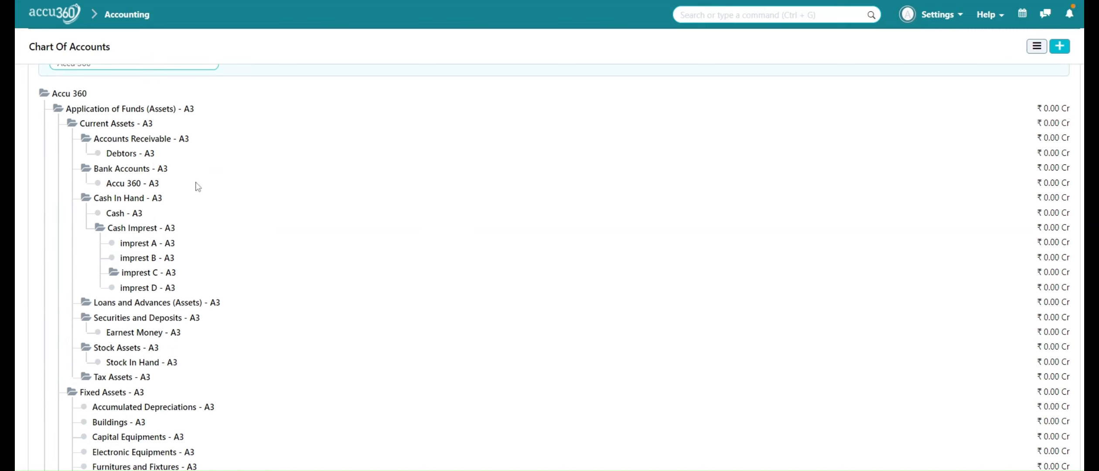
pyautogui.scroll(-3, 196, 213)
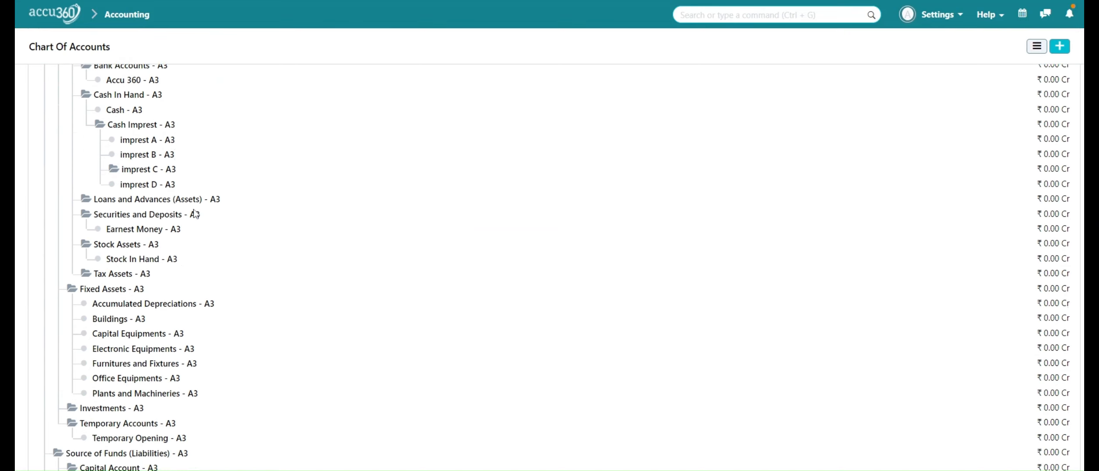
# Create a child account named "IGST Input" under the Tax Assets - A3 group.
pyautogui.click(139, 275)
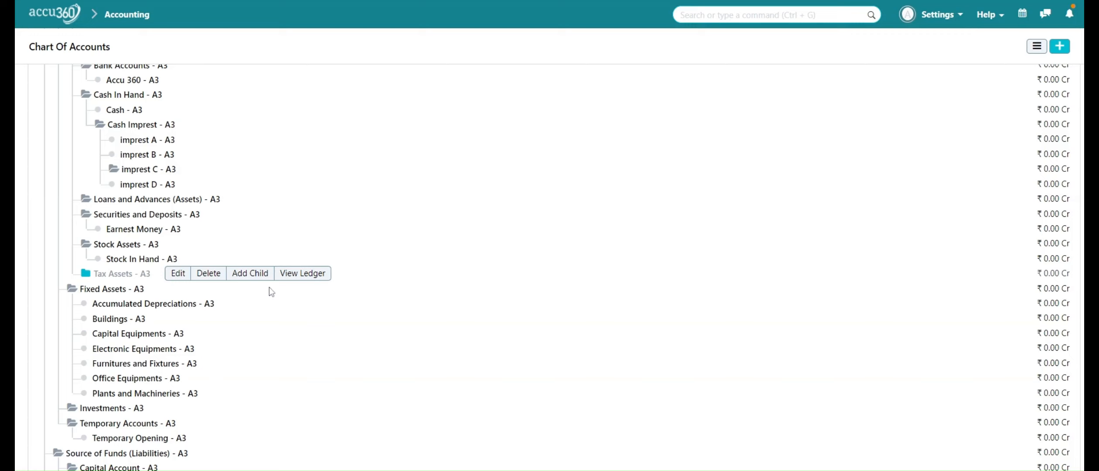
pyautogui.click(251, 274)
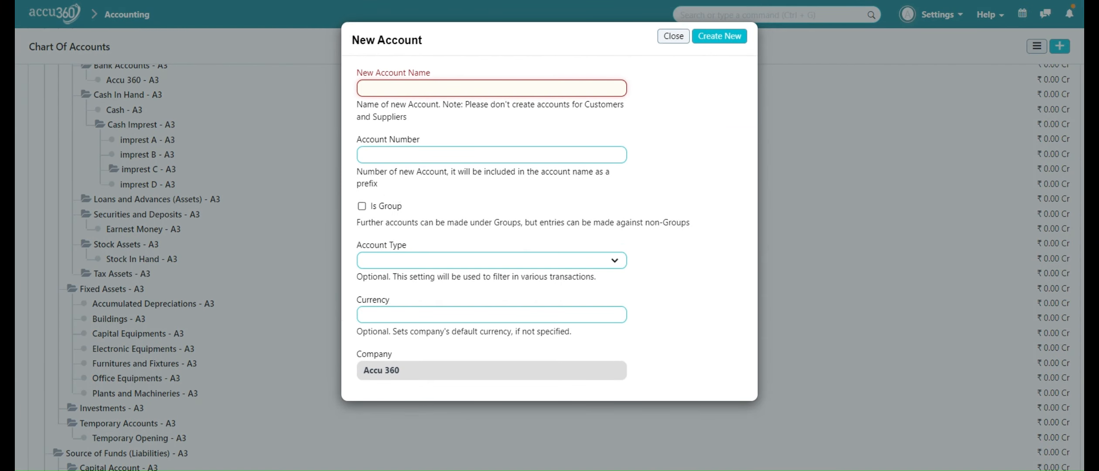
pyautogui.write('IGST Input')
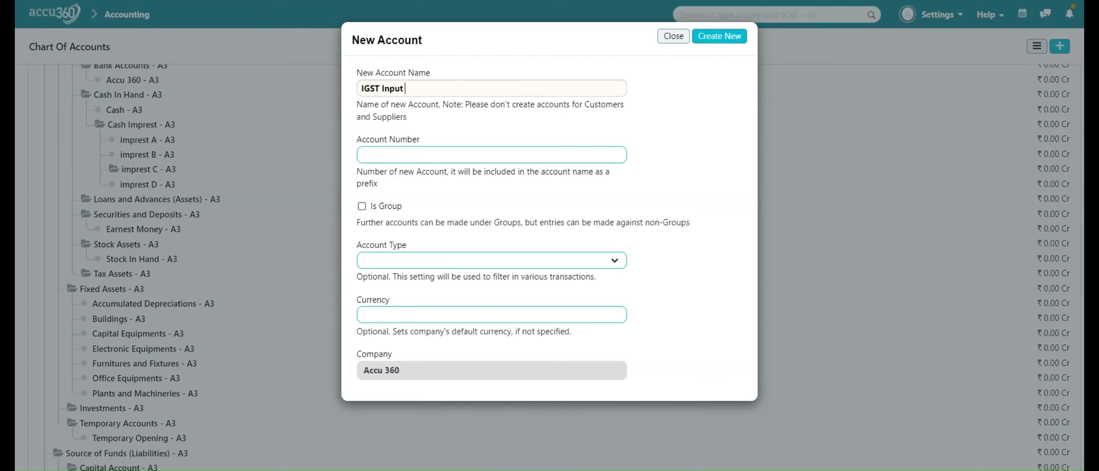
pyautogui.click(711, 38)
# Create a child account named "CGST Input" under the Tax Assets - A3 group.
pyautogui.scroll(-5, 382, 189)
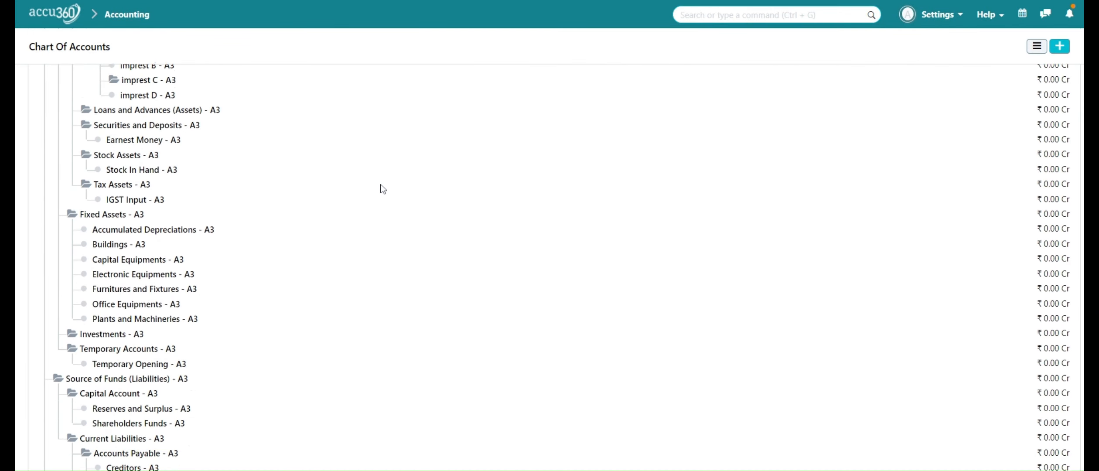
pyautogui.scroll(-1, 382, 189)
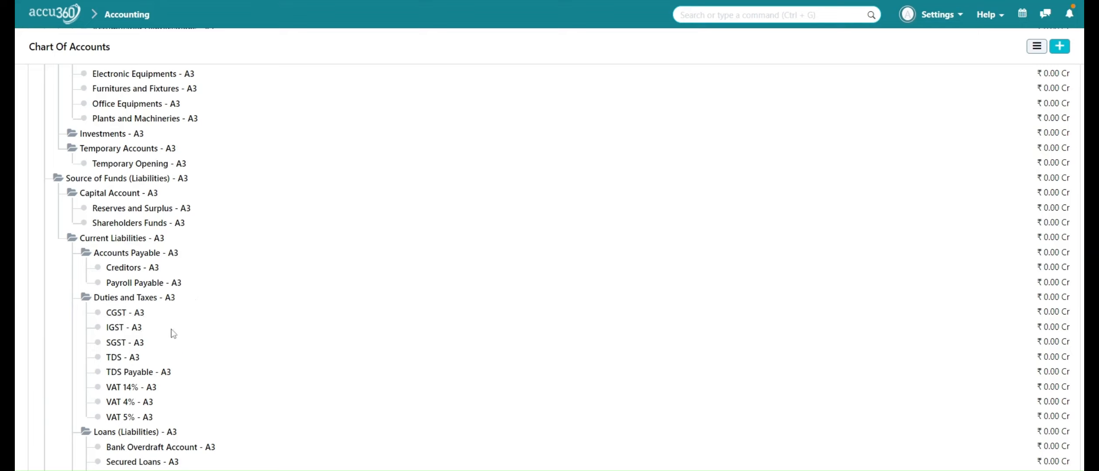
pyautogui.scroll(2, 289, 287)
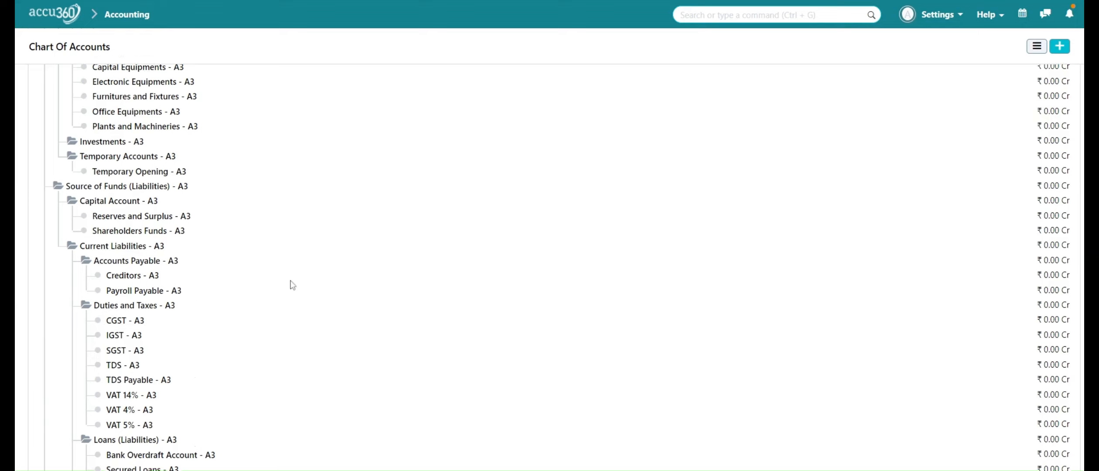
pyautogui.scroll(2, 292, 285)
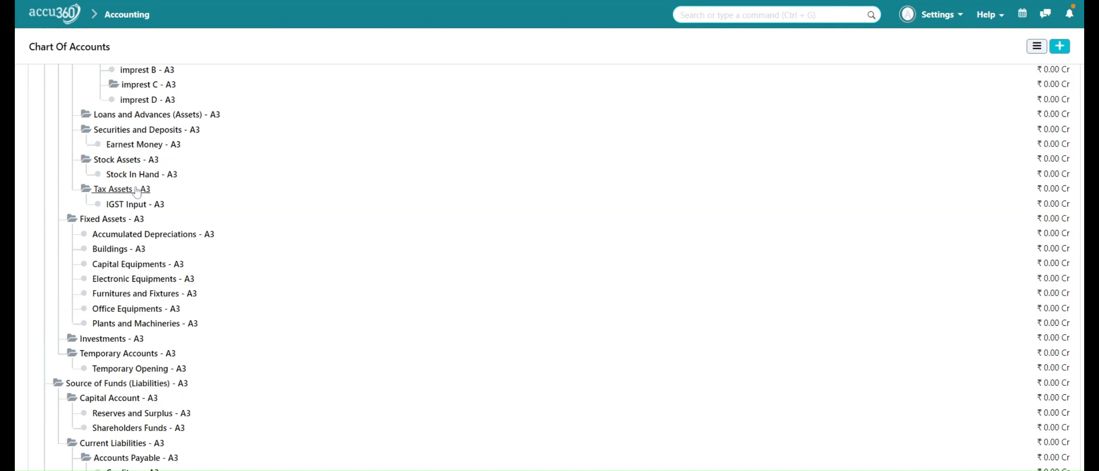
pyautogui.click(140, 190)
pyautogui.click(258, 191)
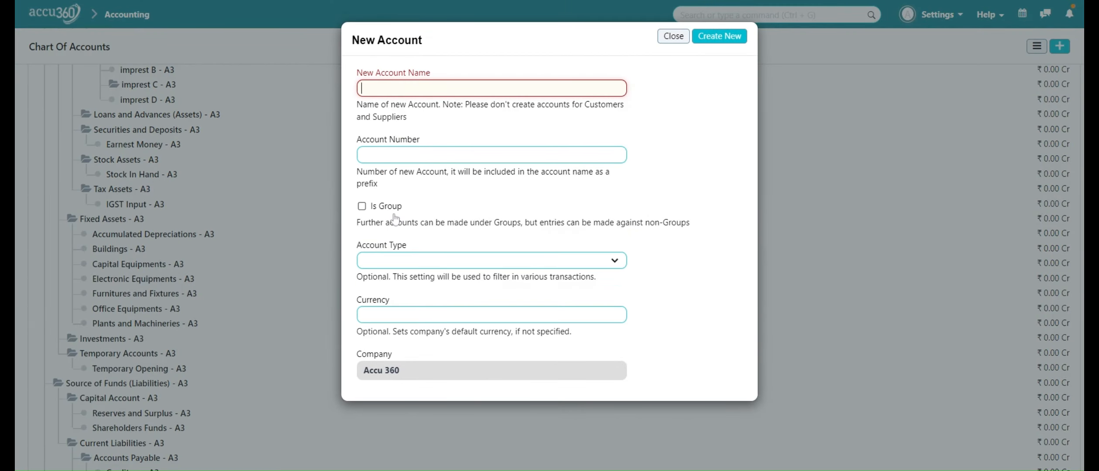
pyautogui.write('CGST I')
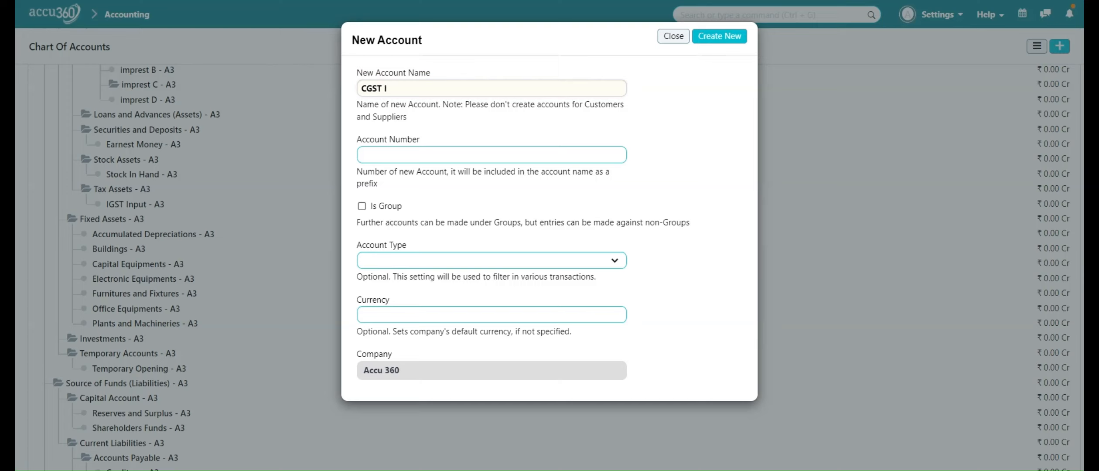
pyautogui.write('nput')
pyautogui.click(709, 39)
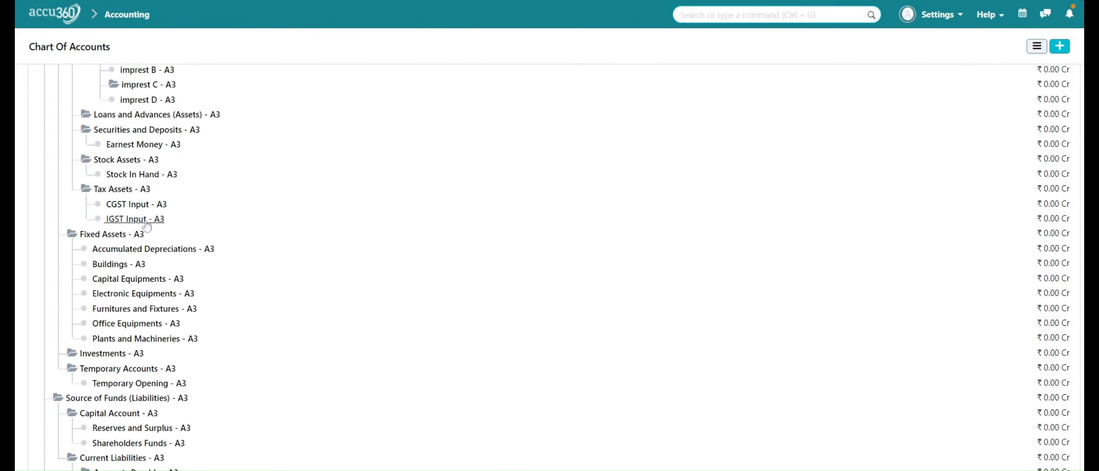
# Create a child account named "SGST Input" under the Tax Assets - A3 group.
pyautogui.click(124, 191)
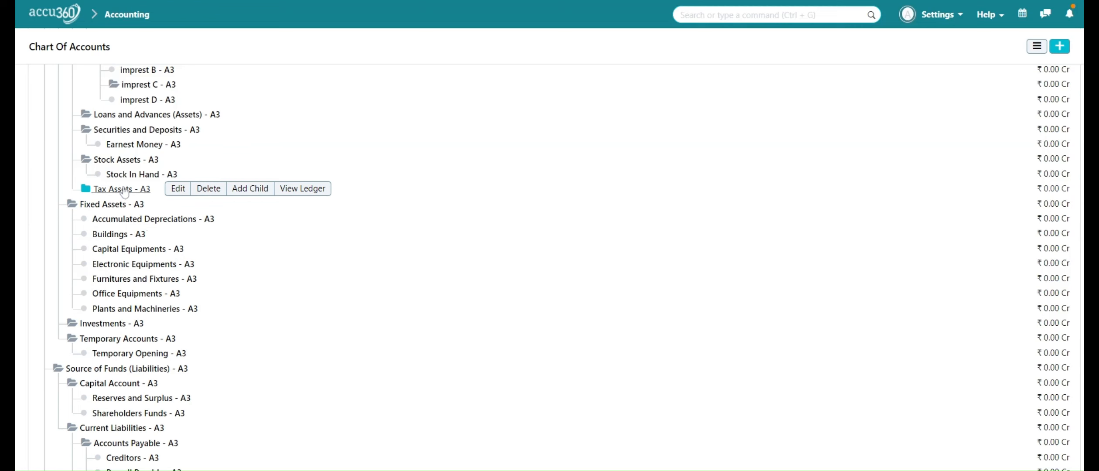
pyautogui.click(244, 191)
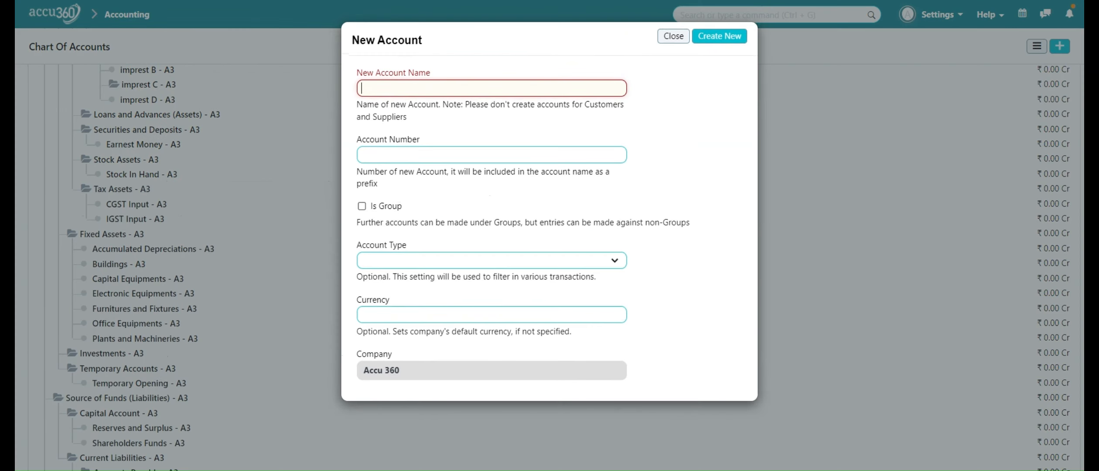
pyautogui.write('SGST')
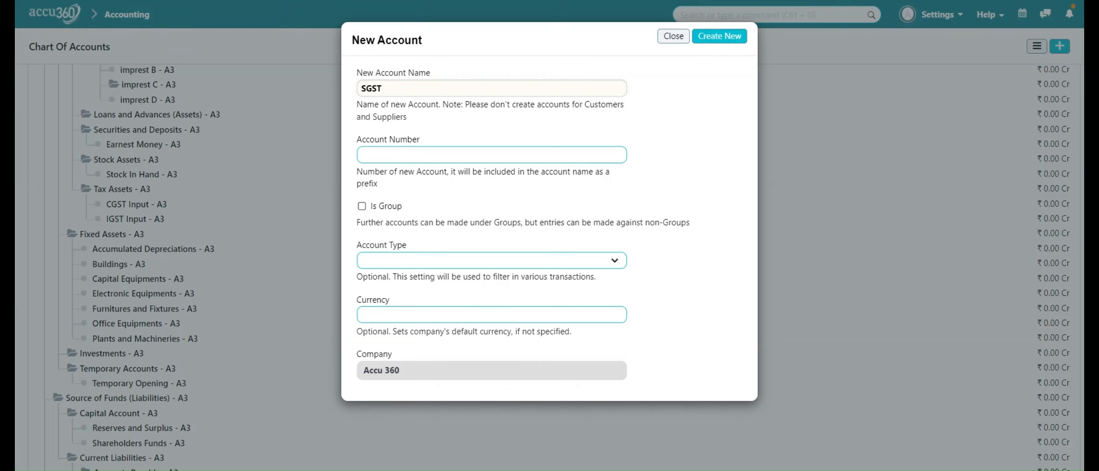
pyautogui.write(' Input')
pyautogui.click(726, 39)
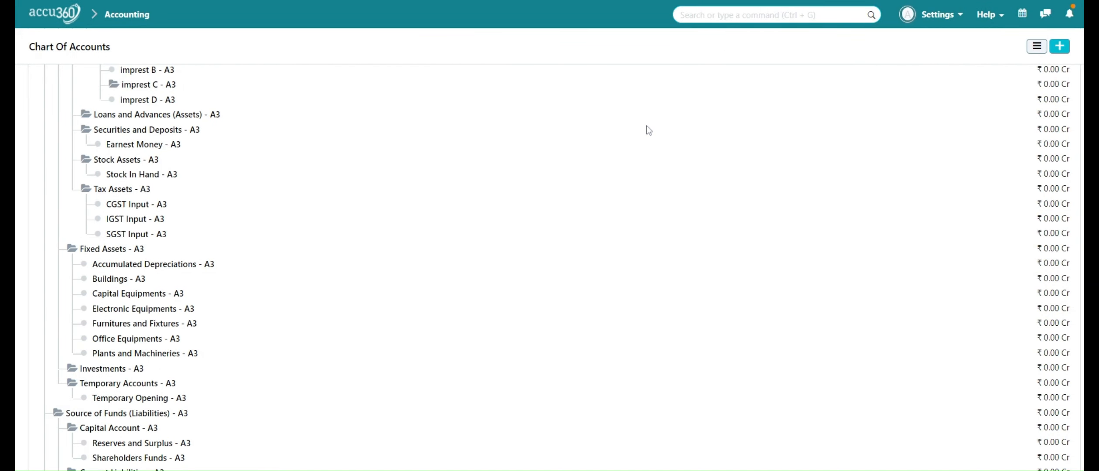
# Return to the home page and open the Purchase Taxes and Charges Template list from the Accounting module's Taxes section.
pyautogui.scroll(5, 649, 130)
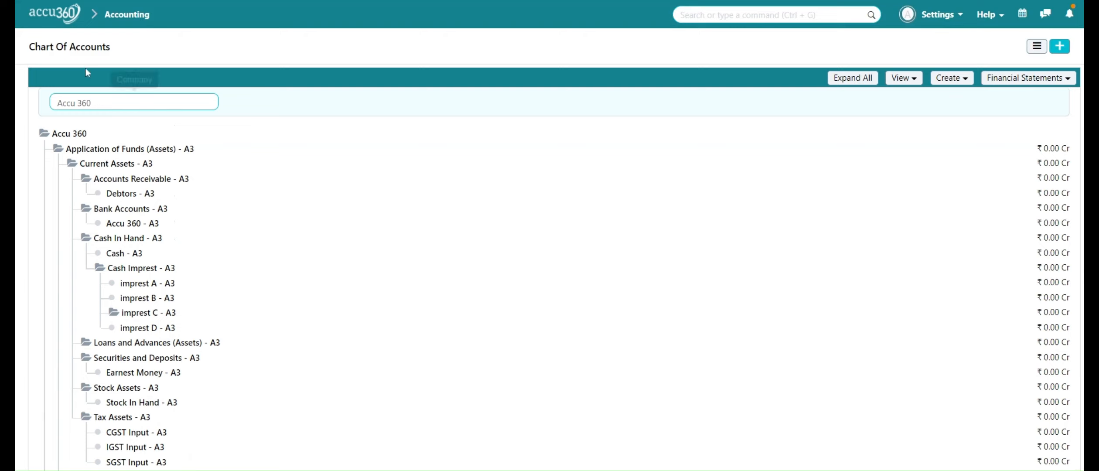
pyautogui.click(66, 19)
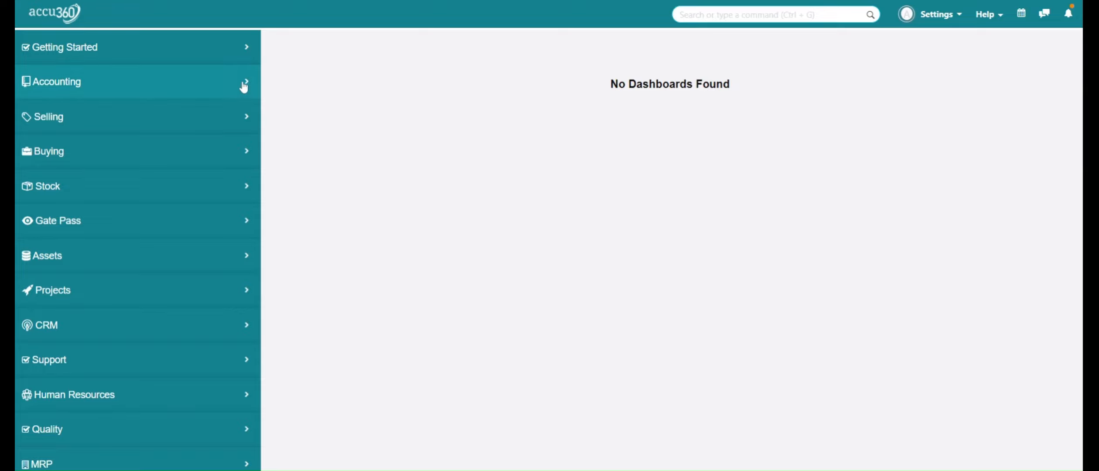
pyautogui.click(225, 90)
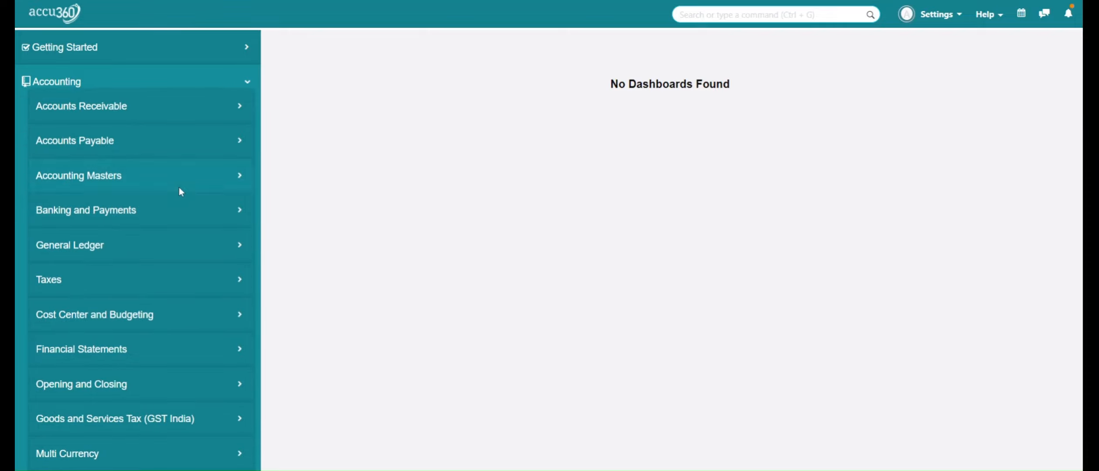
pyautogui.click(152, 279)
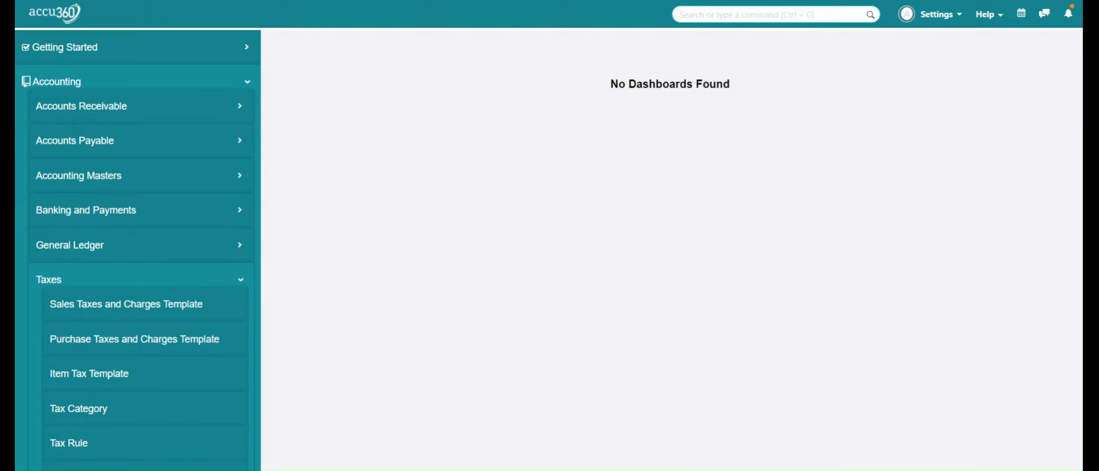
pyautogui.click(146, 345)
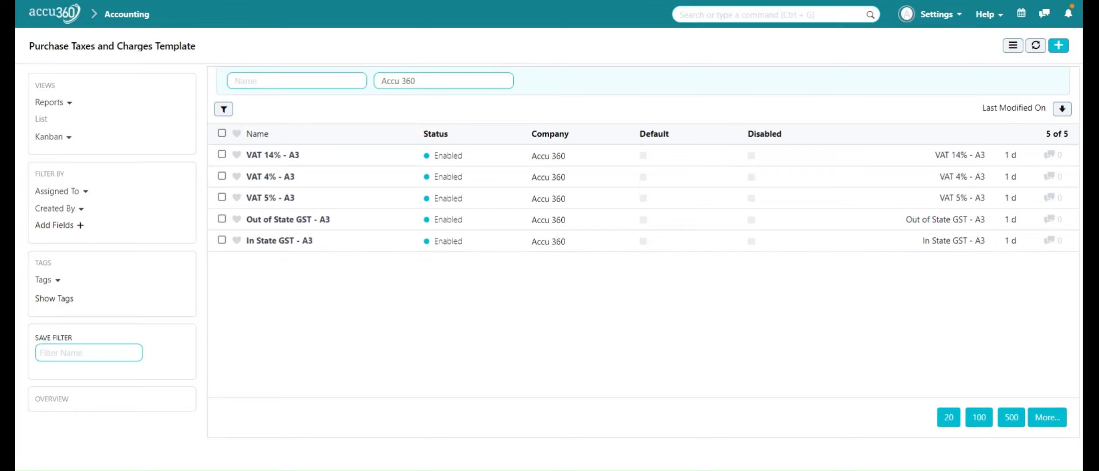
# Start a new purchase tax template titled "IGST 5%" and mark it as inter-state.
pyautogui.click(1060, 49)
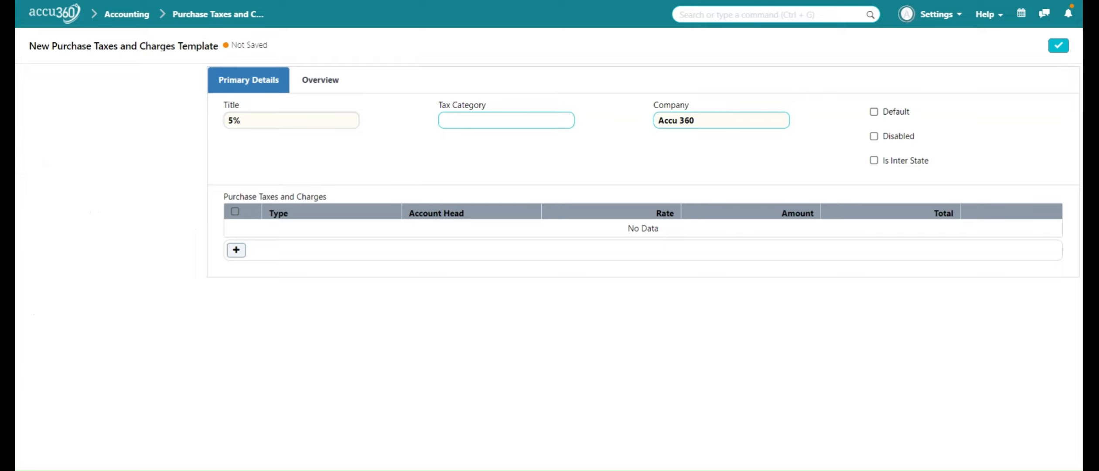
pyautogui.press('BackSpace')
pyautogui.press('BackSpace')
pyautogui.write('IGST 5%')
pyautogui.click(875, 161)
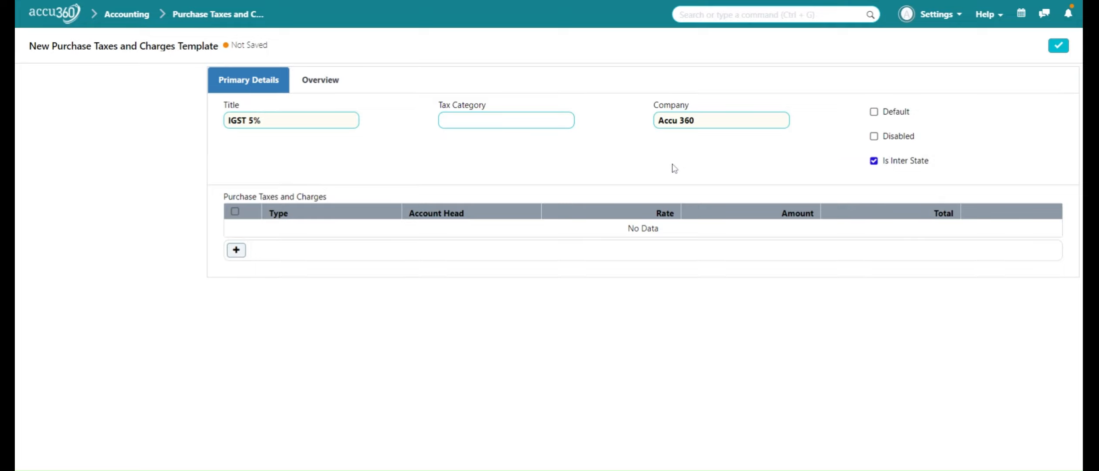
# Add a tax row of type On Net Total with the account head IGST Input - A3.
pyautogui.click(236, 251)
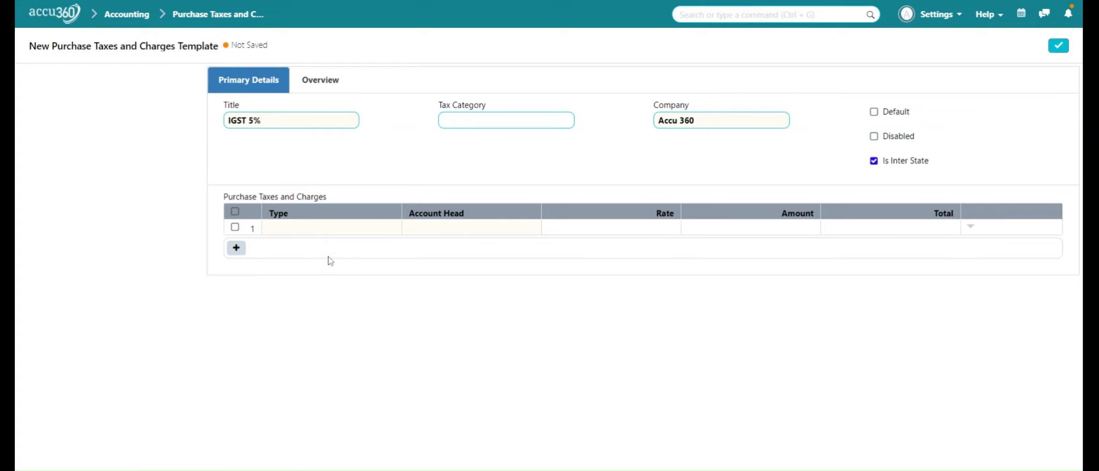
pyautogui.click(305, 229)
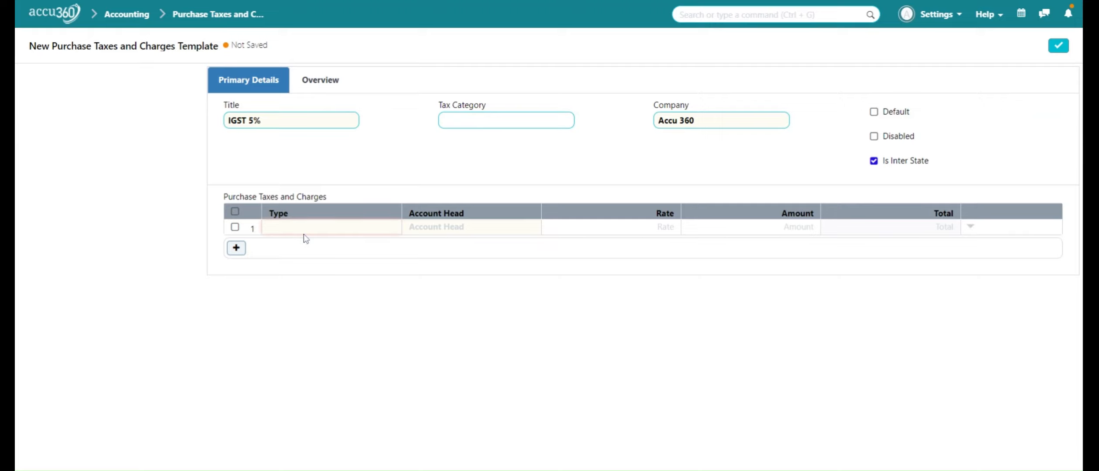
pyautogui.click(308, 270)
pyautogui.click(454, 227)
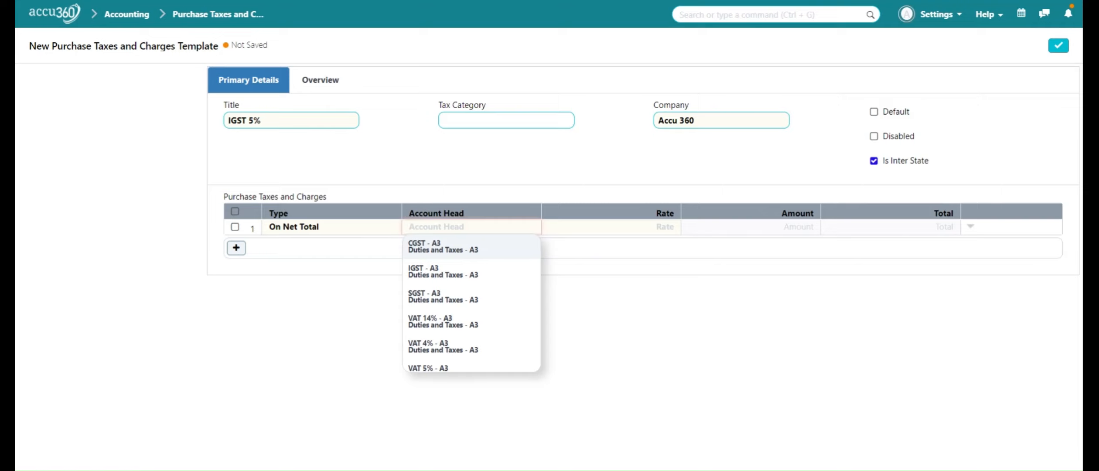
pyautogui.write('IGST')
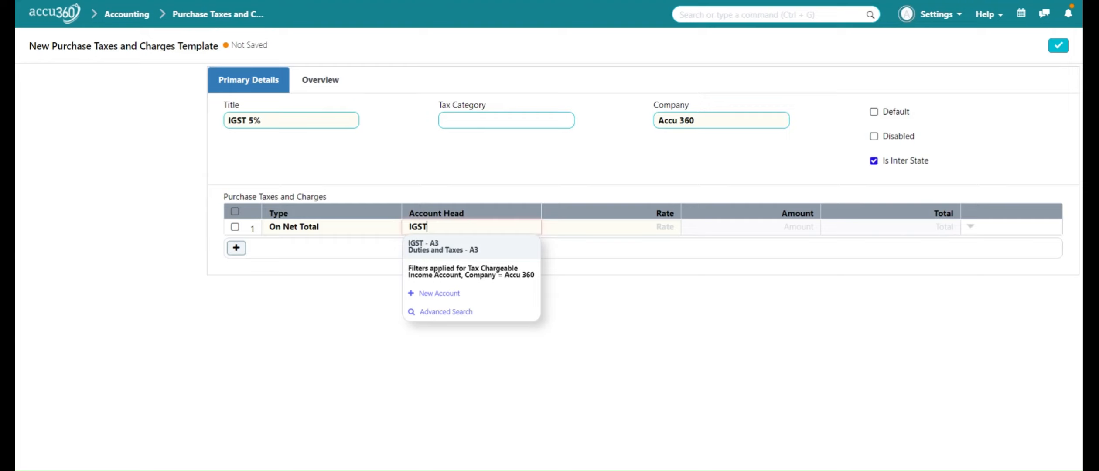
pyautogui.write(' INPUT')
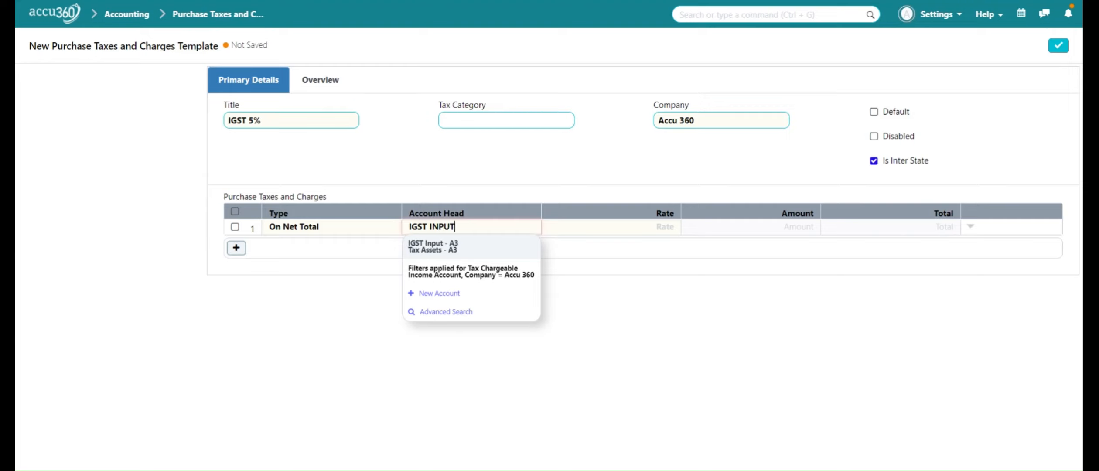
pyautogui.click(449, 255)
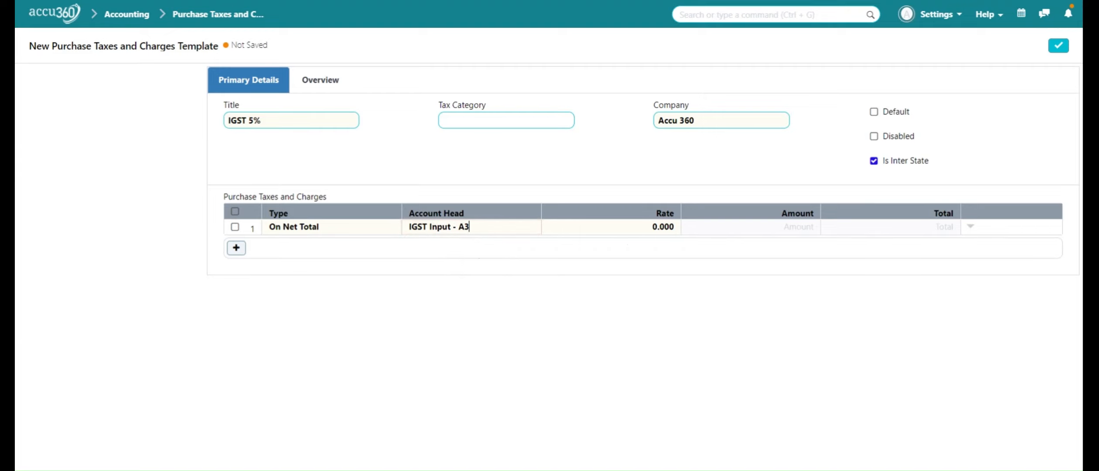
# Set the IGST Input row's rate to 5 and save the template.
pyautogui.click(653, 227)
pyautogui.press('BackSpace')
pyautogui.write('5%')
pyautogui.click(1058, 48)
pyautogui.click(1059, 46)
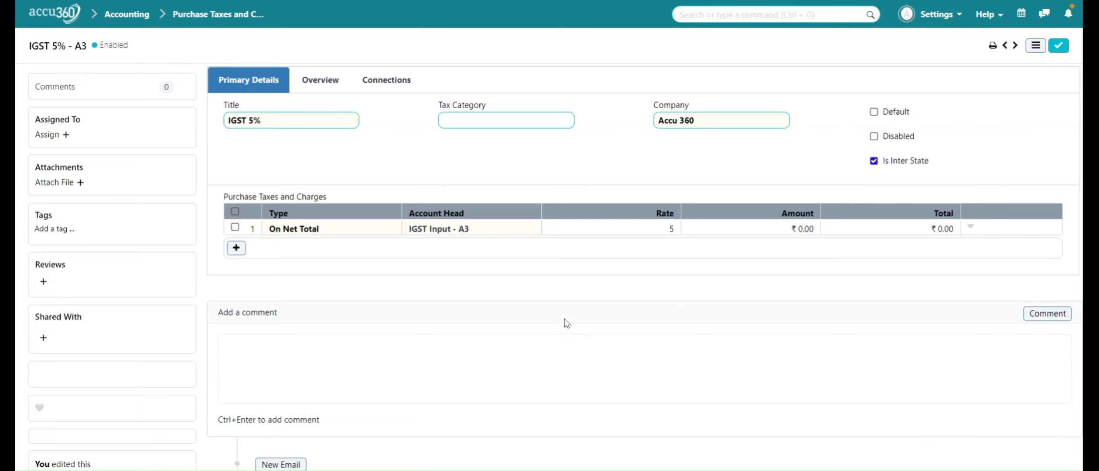
# Return to the purchase tax template list and start a new template titled "CS GST 5%".
pyautogui.click(213, 14)
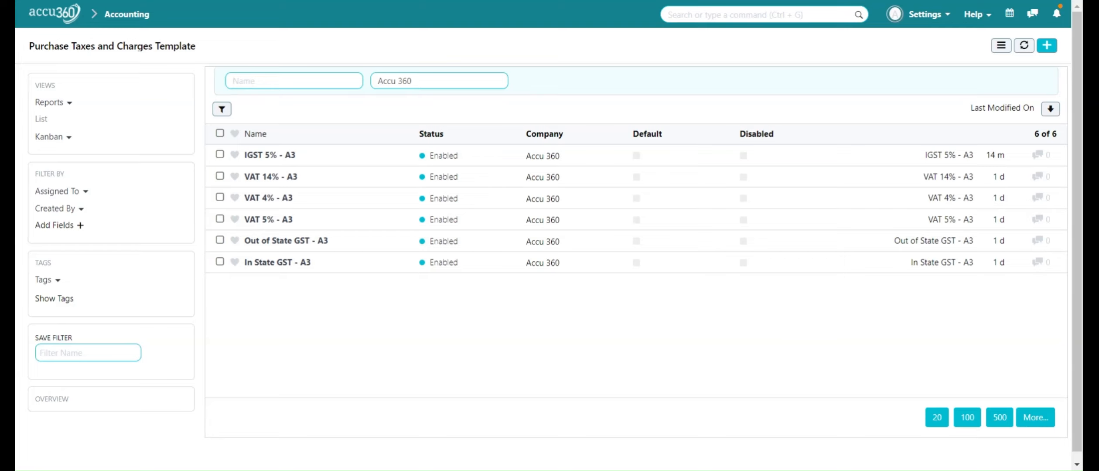
pyautogui.click(1054, 49)
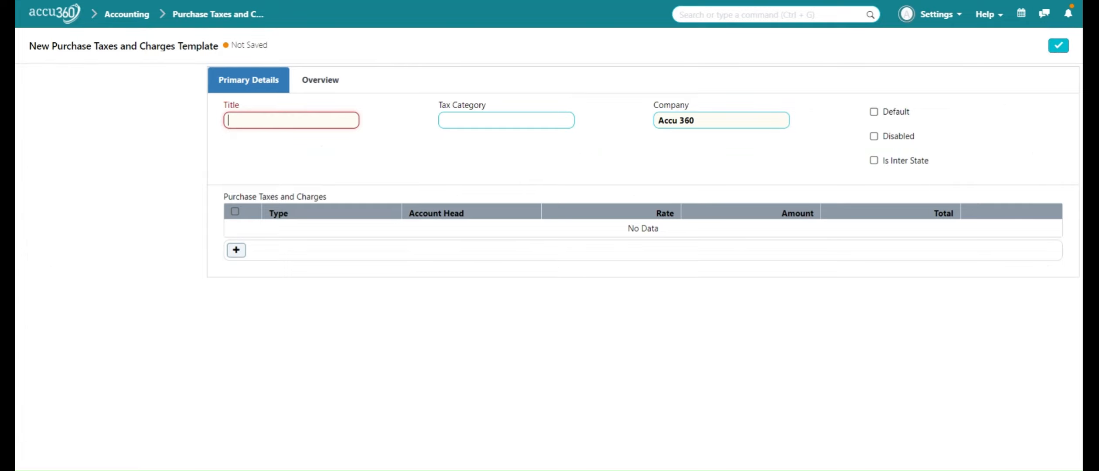
pyautogui.write('CS GST 5%')
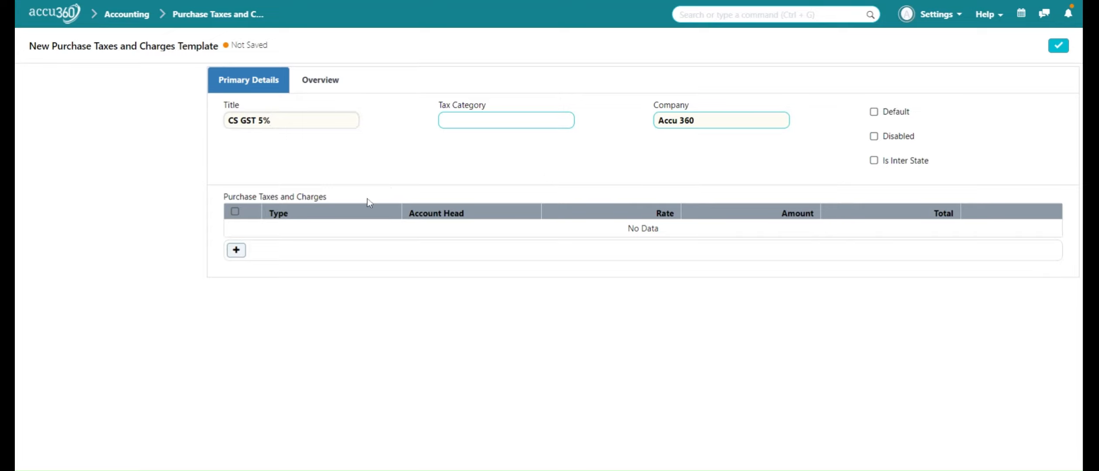
# Add a tax row of type On Net Total with the account head CGST Input - A3.
pyautogui.click(236, 250)
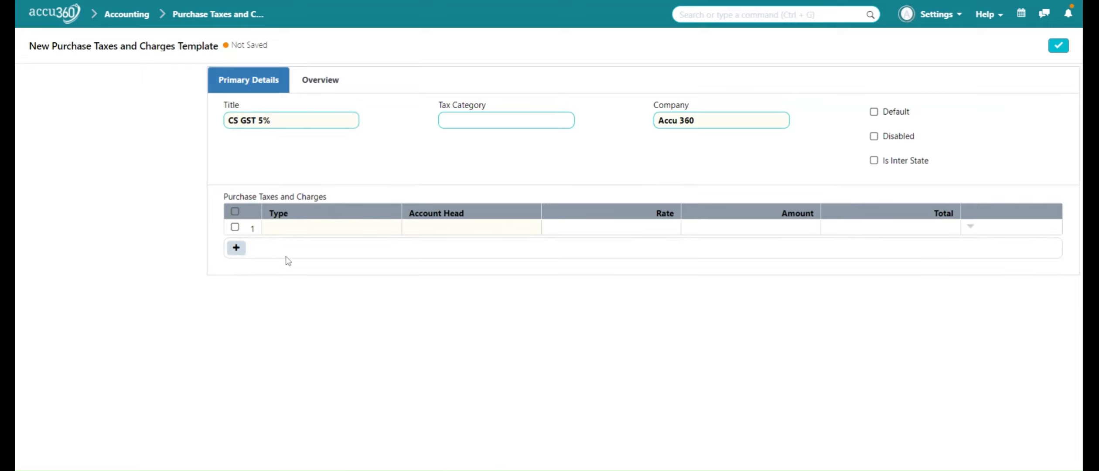
pyautogui.click(299, 232)
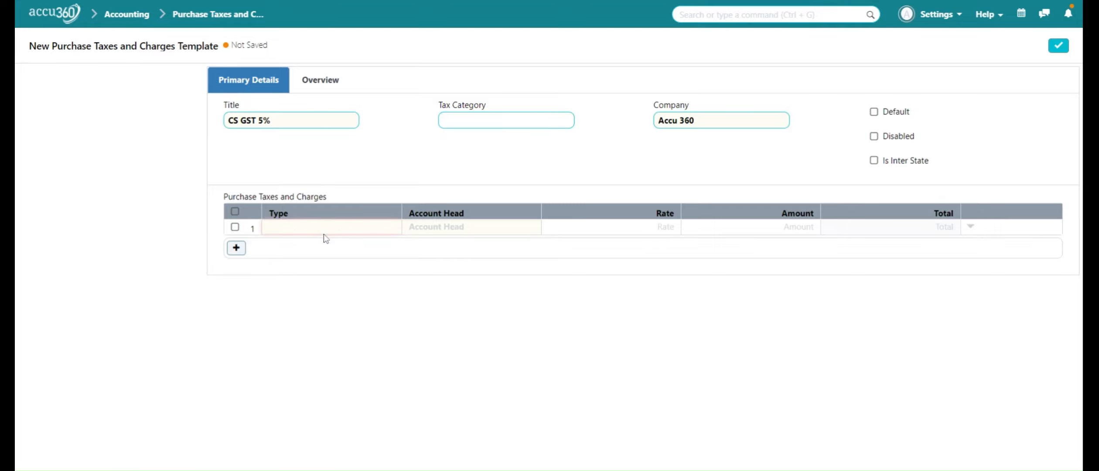
pyautogui.click(327, 262)
pyautogui.click(475, 228)
pyautogui.write('CGST')
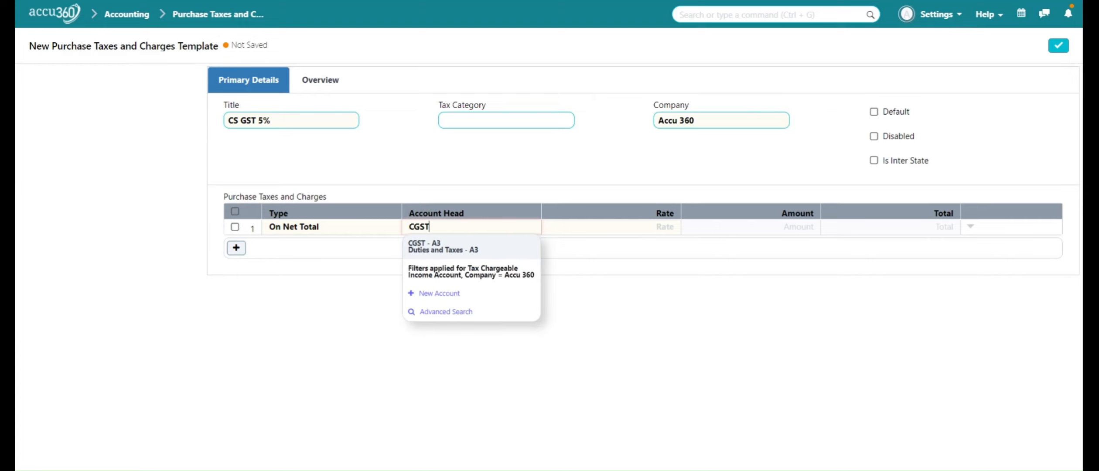
pyautogui.write(' IN')
pyautogui.click(470, 253)
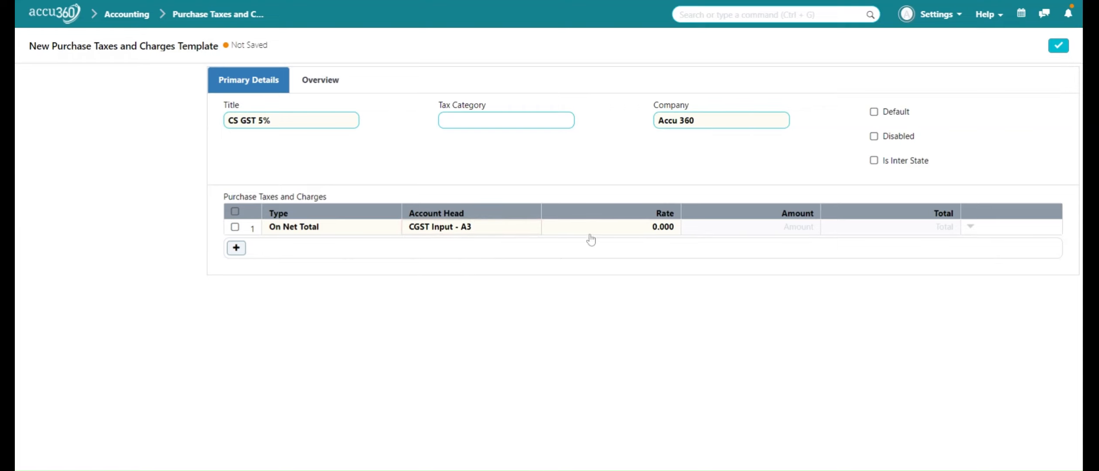
# Set the CGST Input row's rate to 2.5.
pyautogui.click(611, 227)
pyautogui.hotkey('ctrl', 'a')
pyautogui.press('BackSpace')
pyautogui.write('2.5')
# Add a second tax row of type On Net Total with the account head SGST Input - A3.
pyautogui.click(236, 249)
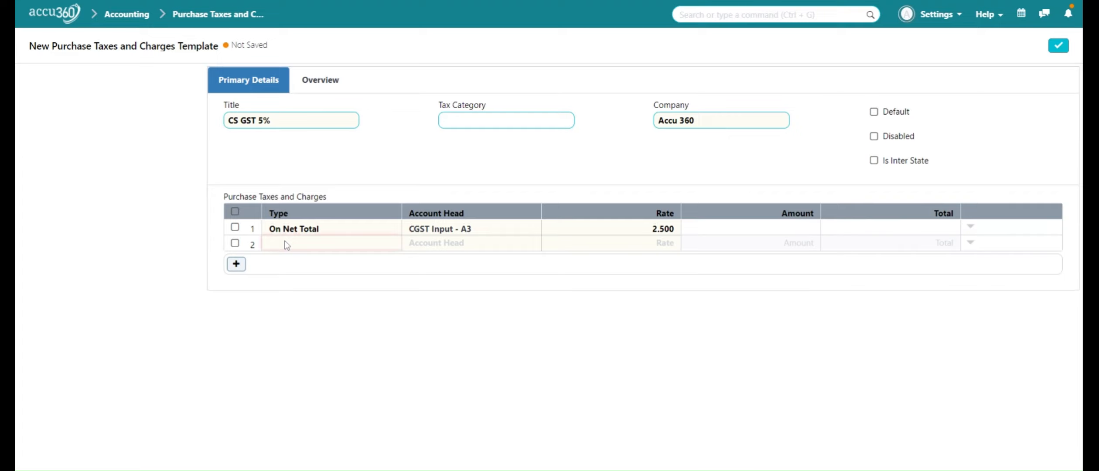
pyautogui.press('Down')
pyautogui.press('Down')
pyautogui.write('SGS')
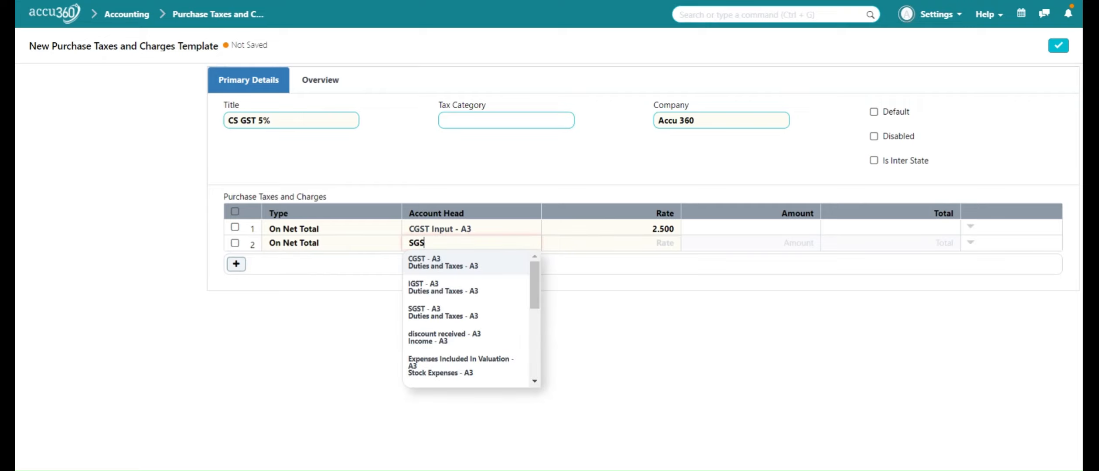
pyautogui.write('T')
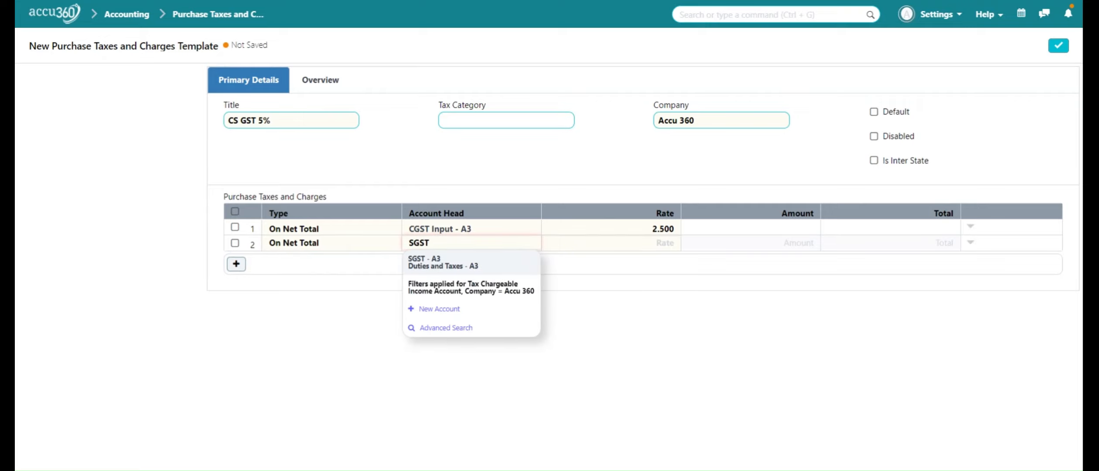
pyautogui.write(' IN')
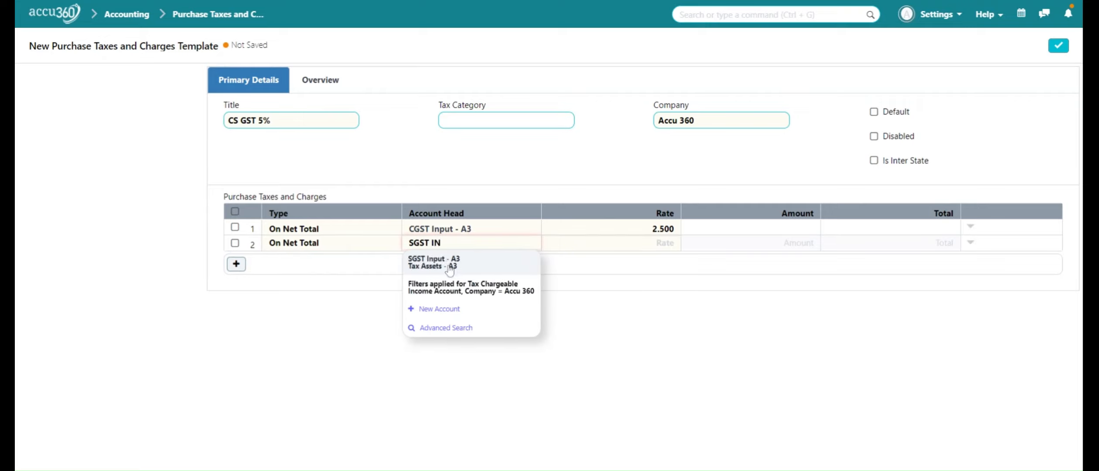
pyautogui.click(450, 270)
# Set the SGST Input row's rate to 2.5 and save the CS GST 5% template.
pyautogui.click(654, 243)
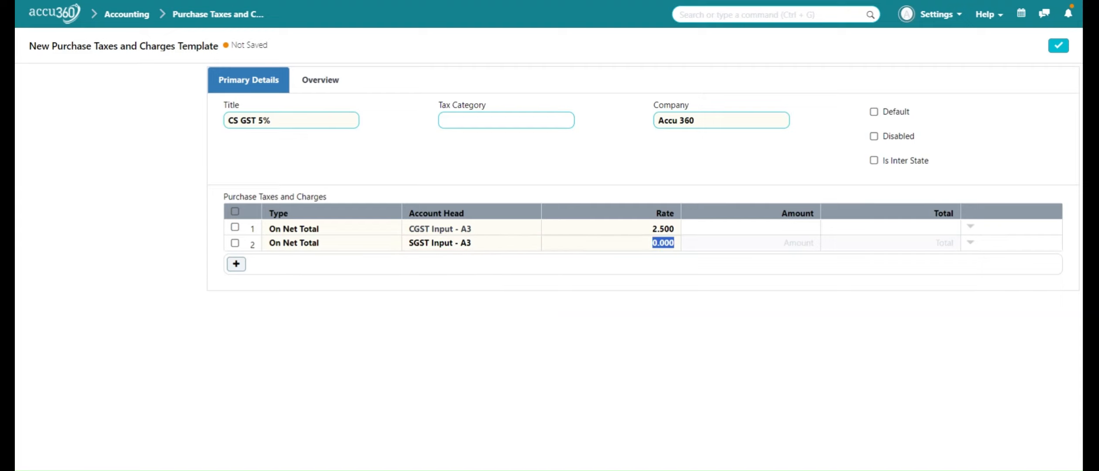
pyautogui.write('2.5')
pyautogui.click(1065, 50)
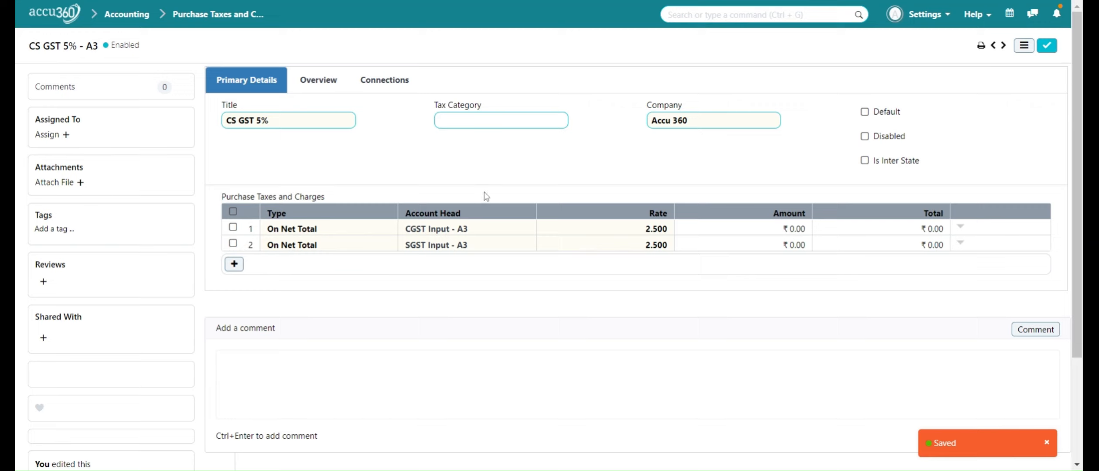
# From the template list, start a new purchase tax template titled "IGST 12%" and mark it as inter-state.
pyautogui.click(238, 26)
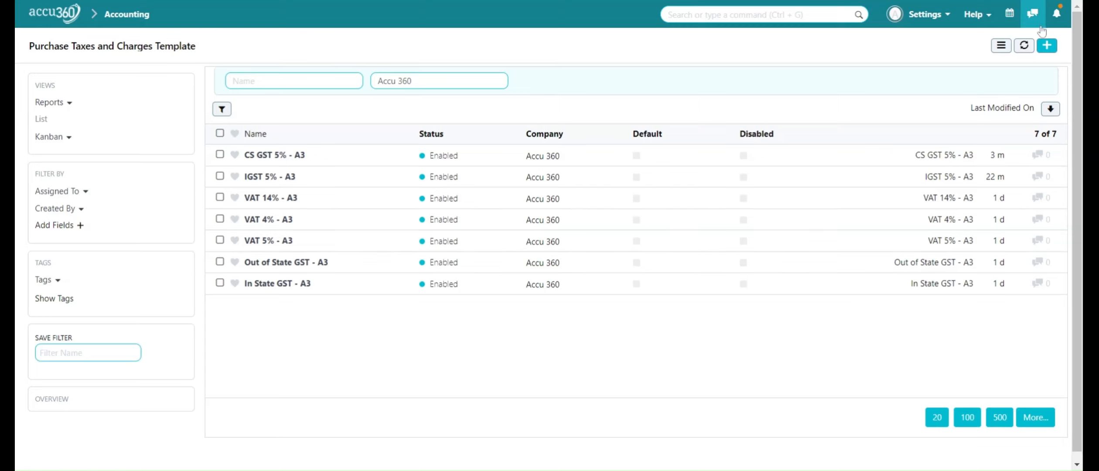
pyautogui.click(1048, 46)
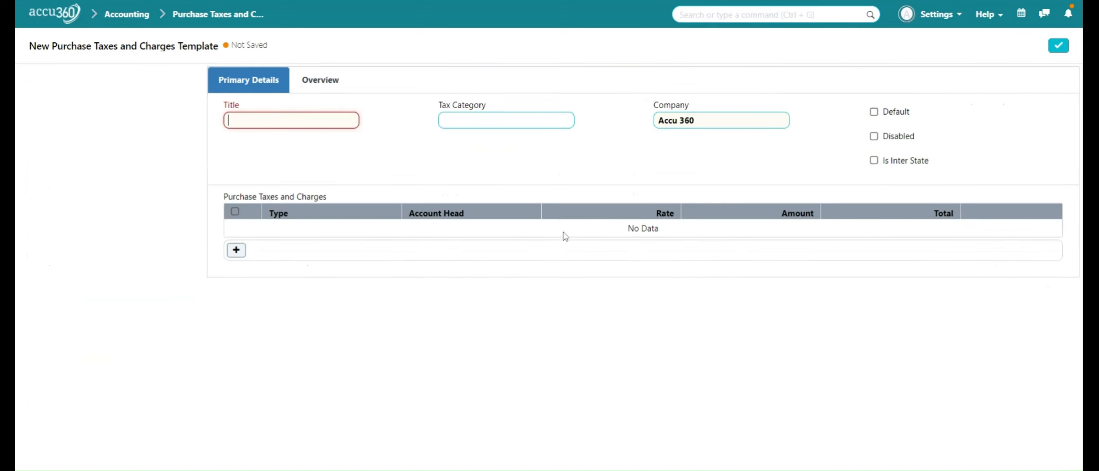
pyautogui.moveTo(563, 232); pyautogui.dragTo(722, 47)
pyautogui.click(501, 285)
pyautogui.click(288, 121)
pyautogui.write('i')
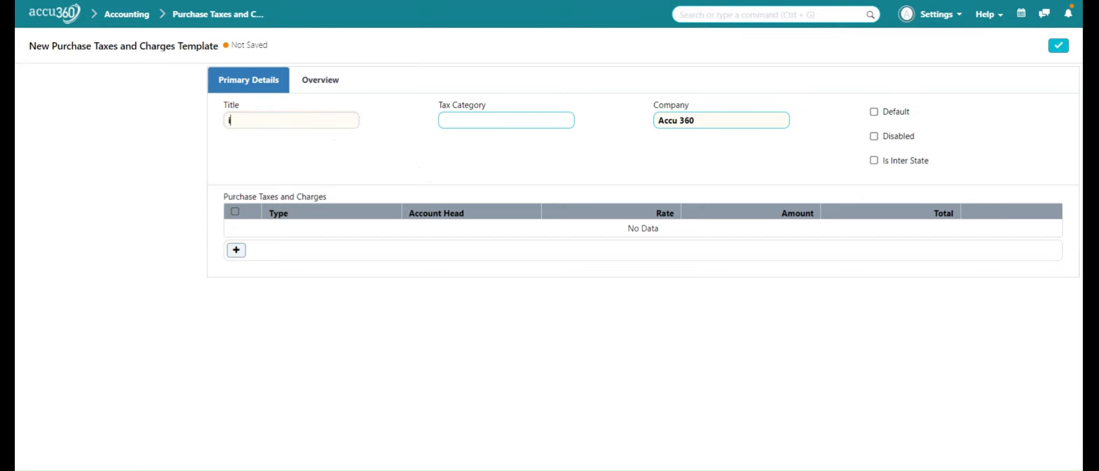
pyautogui.write('IGST 12%')
pyautogui.click(877, 161)
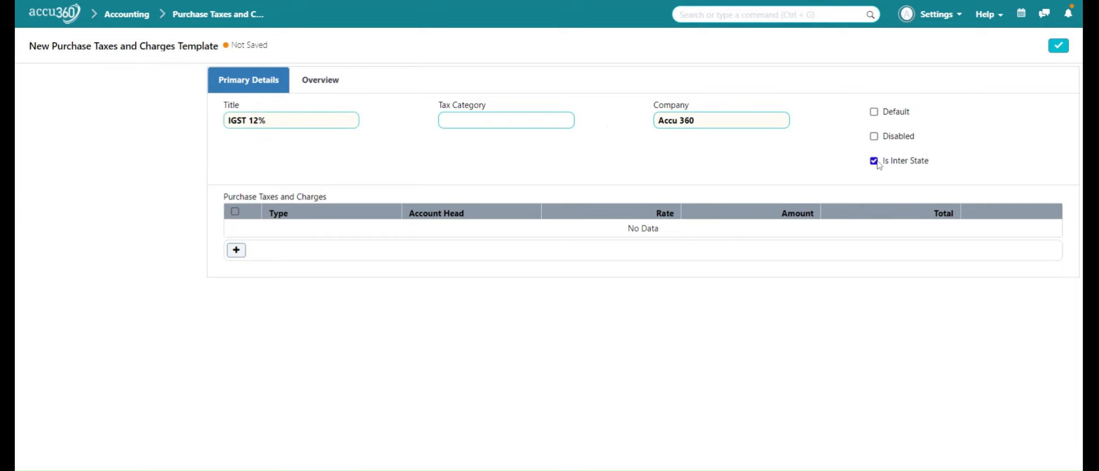
# Add a tax row to the IGST 12% template with type On Net Total and account head IGST Input - A3.
pyautogui.click(236, 250)
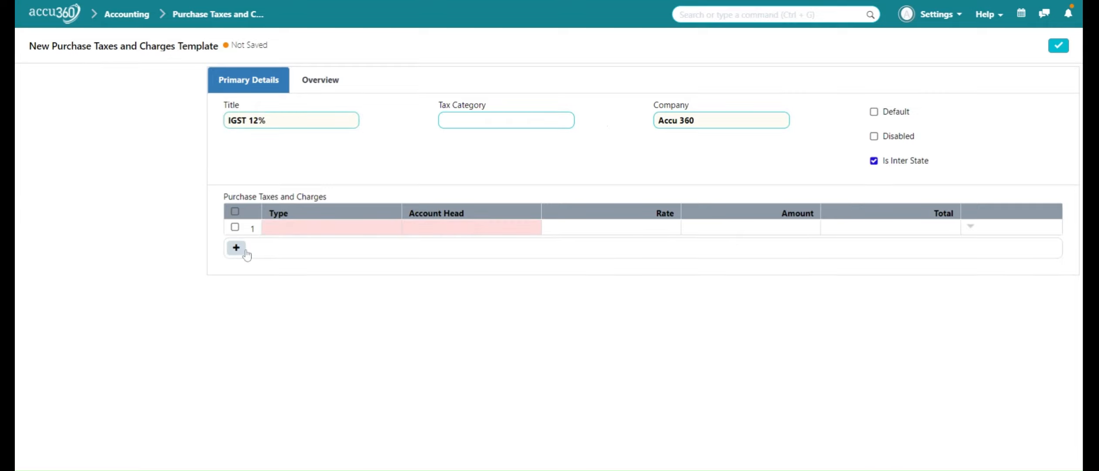
pyautogui.click(299, 236)
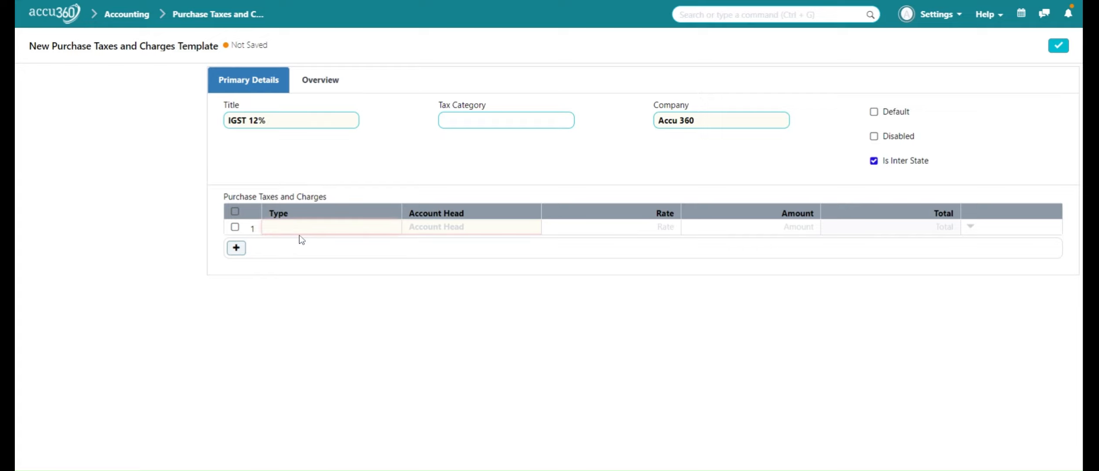
pyautogui.click(304, 270)
pyautogui.write('IGST IN')
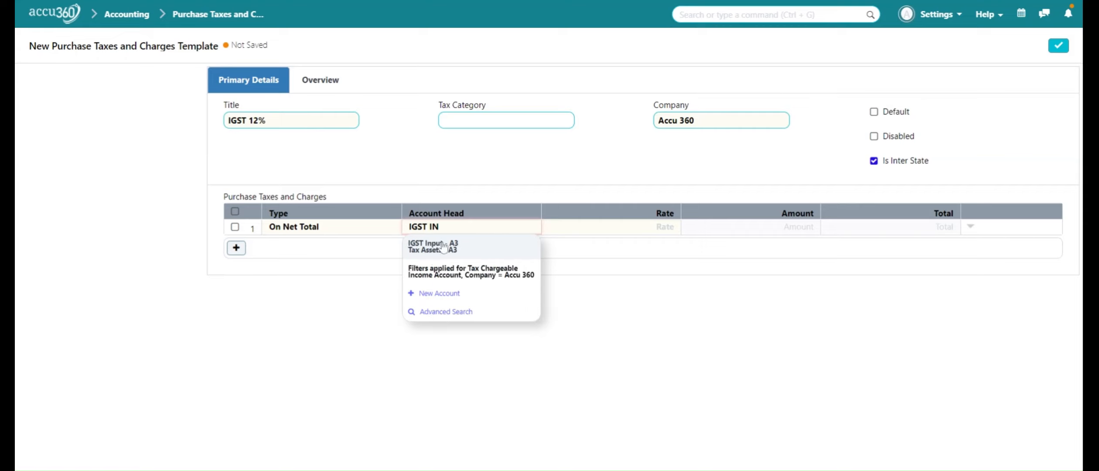
pyautogui.click(454, 257)
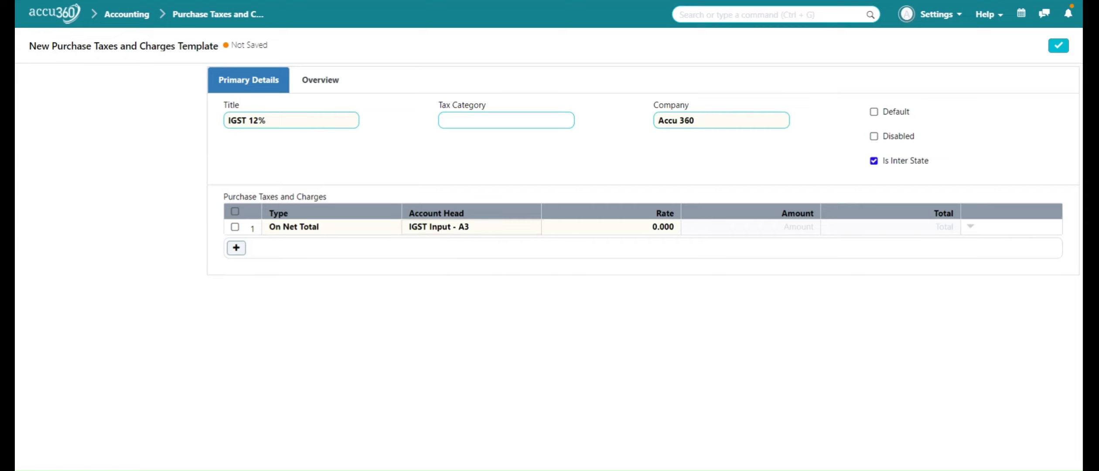
# Set the IGST Input row's rate to 12 and save the template.
pyautogui.press('Tab')
pyautogui.write('12')
pyautogui.click(1052, 166)
pyautogui.click(1059, 46)
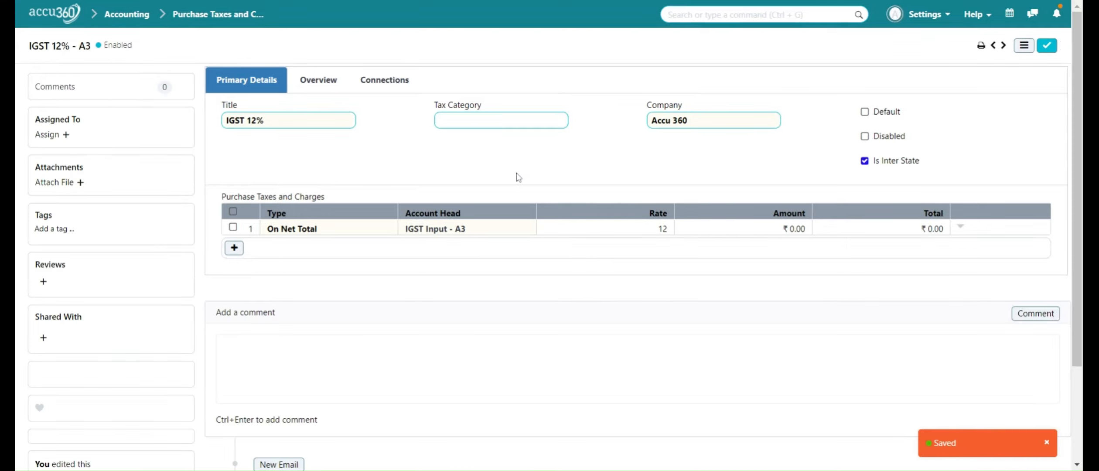
# Go back to the template list and start a new purchase tax template titled "CS GST 12%".
pyautogui.click(221, 26)
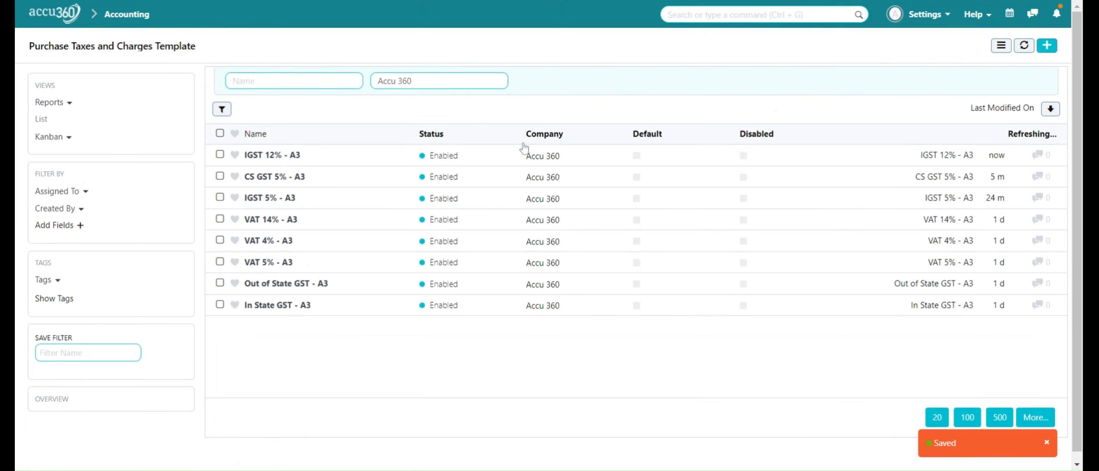
pyautogui.click(1041, 51)
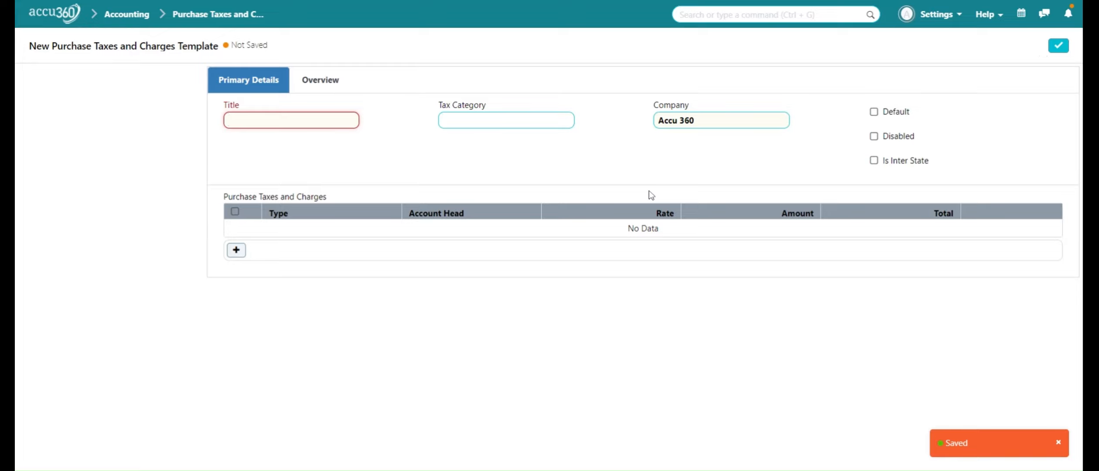
pyautogui.write('CS')
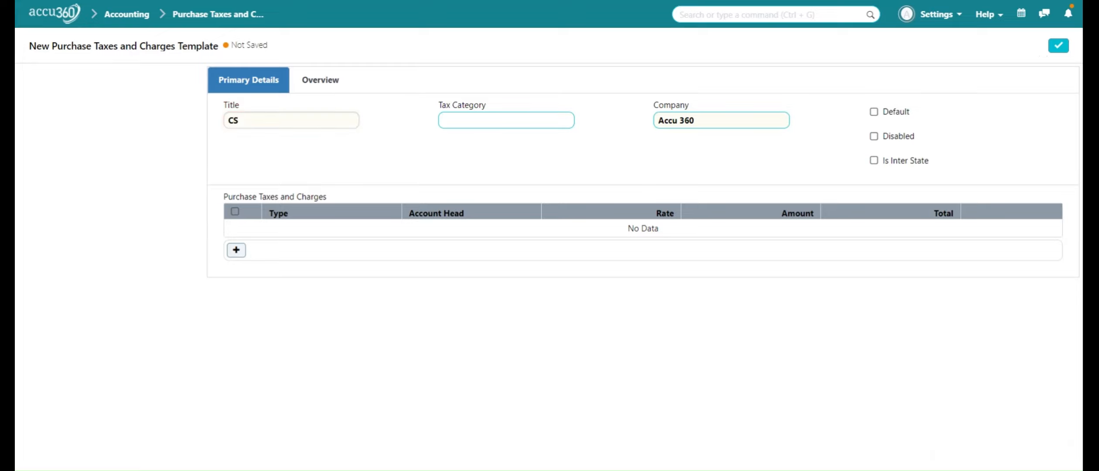
pyautogui.write(' GST 12%')
# Add an On Net Total tax row with the account head CGST Input - A3 and a rate of 6.
pyautogui.click(242, 251)
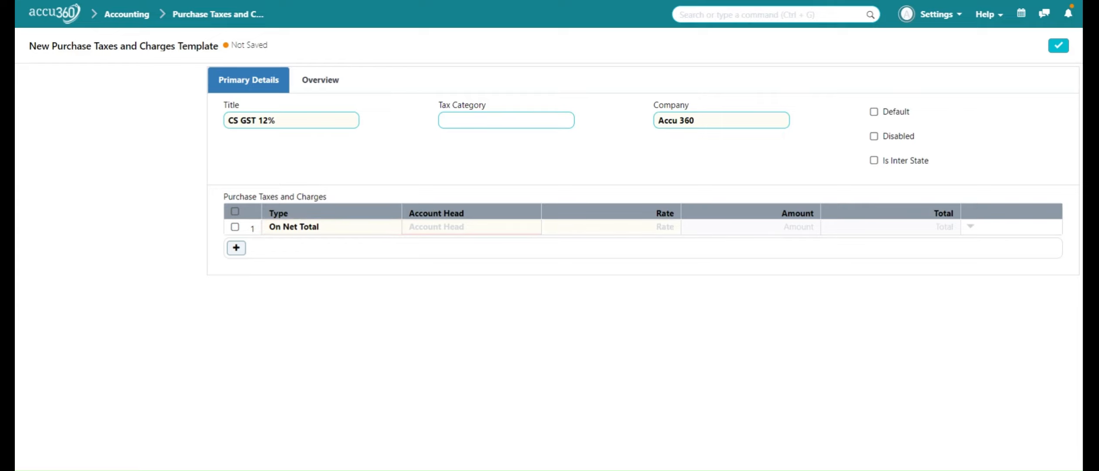
pyautogui.write('CGST IN')
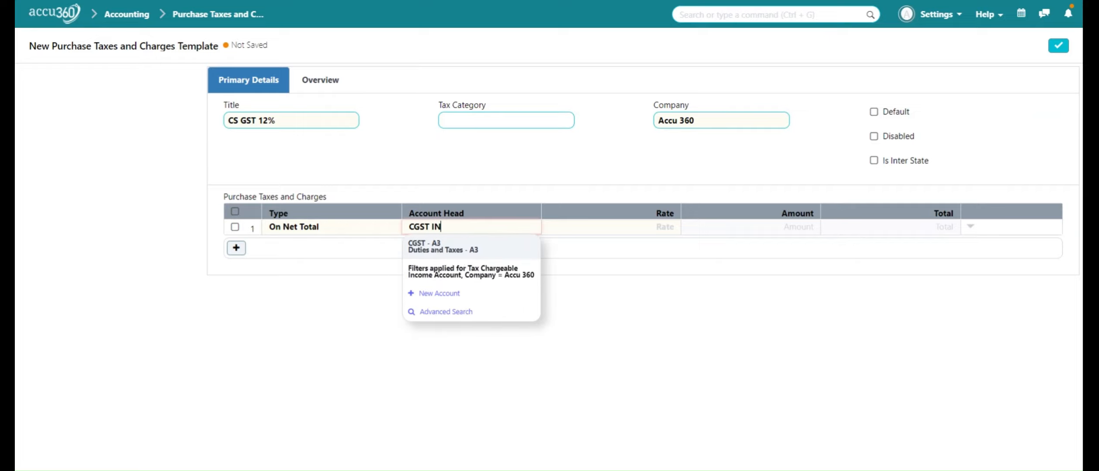
pyautogui.write('P')
pyautogui.click(441, 248)
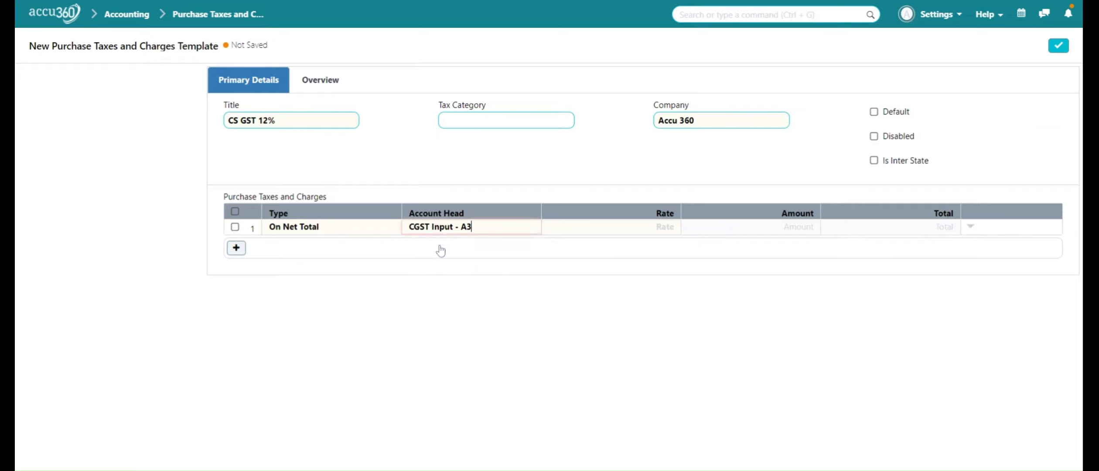
pyautogui.press('Tab')
pyautogui.write('6')
# Add a second On Net Total row to the CS GST 12% template with the account head SGST Input - A3.
pyautogui.click(236, 247)
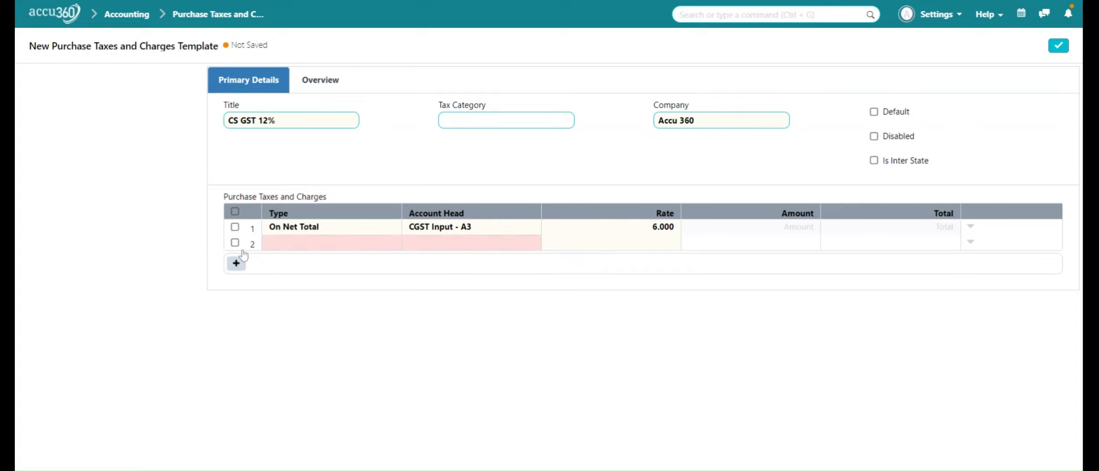
pyautogui.click(282, 251)
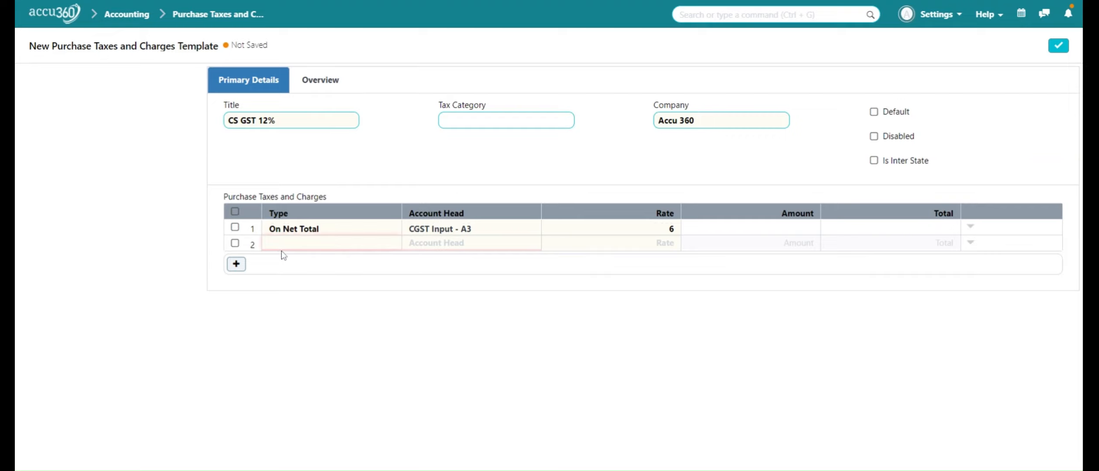
pyautogui.click(286, 282)
pyautogui.write('CGST')
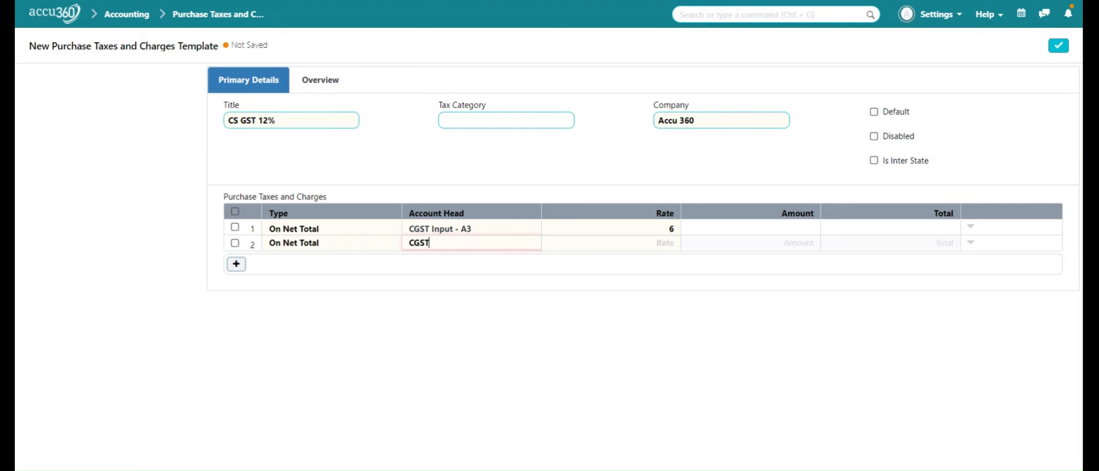
pyautogui.press('BackSpace')
pyautogui.press('BackSpace')
pyautogui.press('BackSpace')
pyautogui.press('BackSpace')
pyautogui.press('BackSpace')
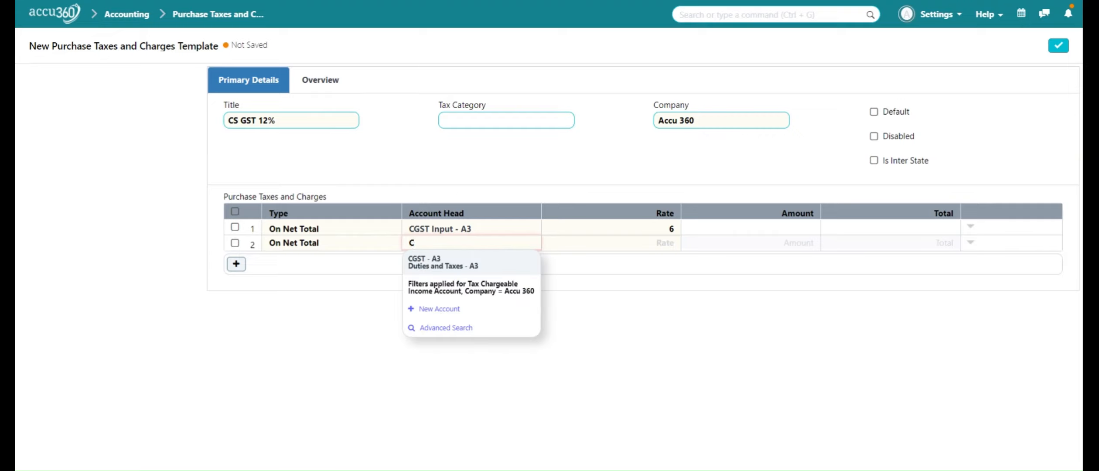
pyautogui.write('SGST ')
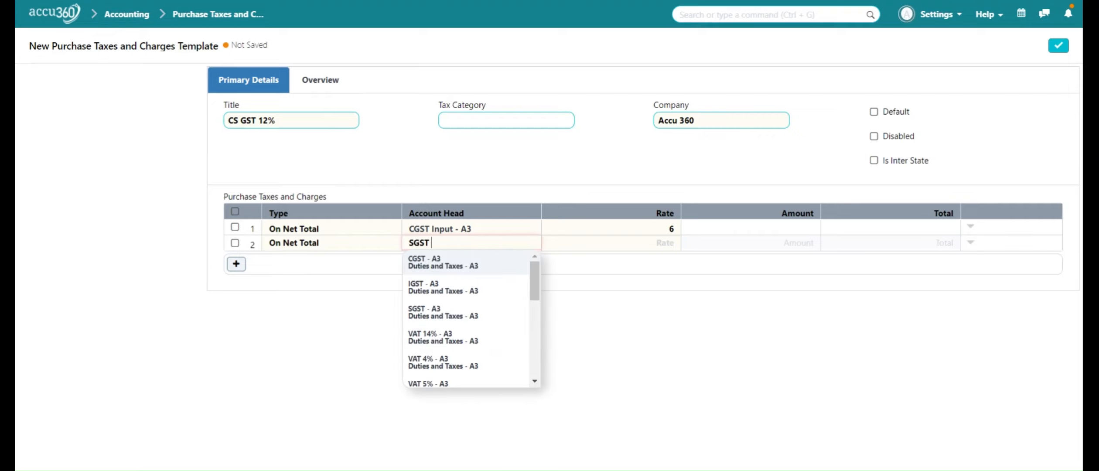
pyautogui.write('IN')
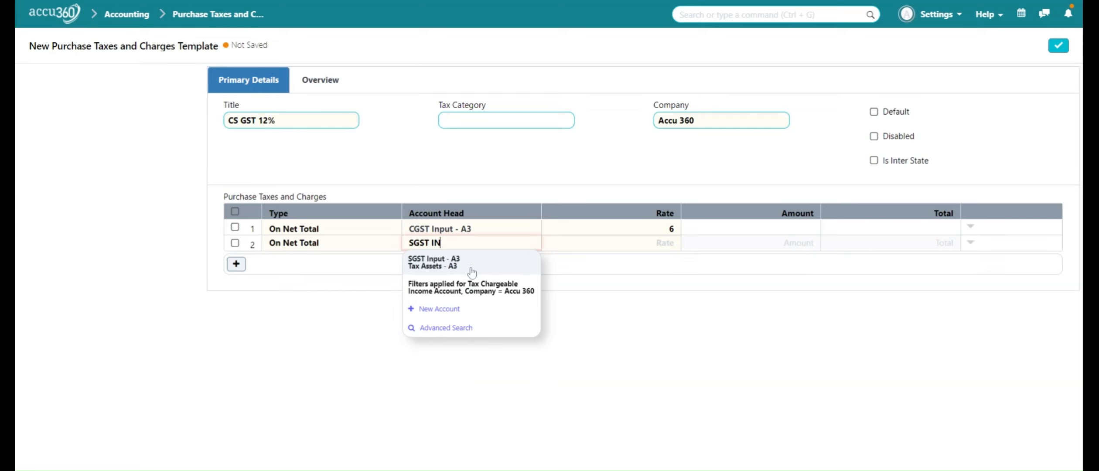
pyautogui.click(471, 266)
pyautogui.press('Tab')
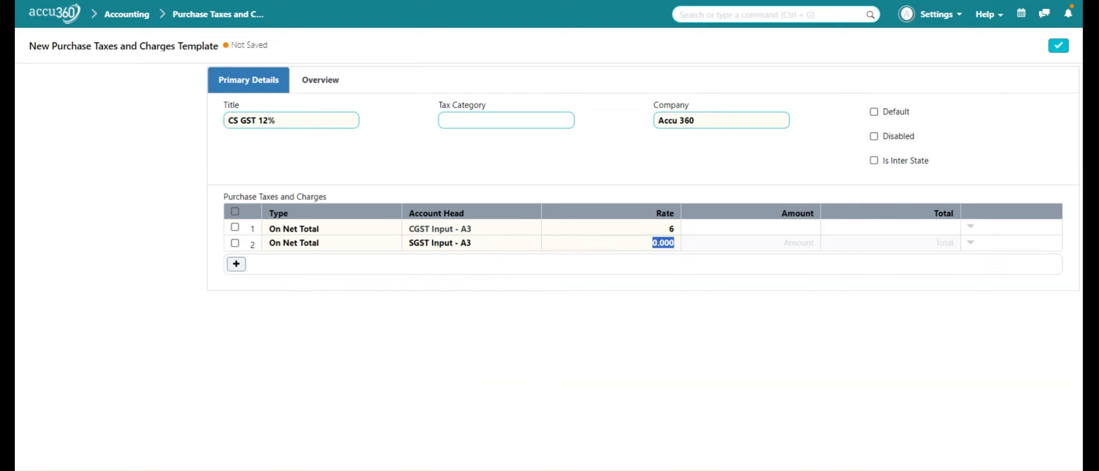
# Set the SGST Input row's rate to 6 and save the CS GST 12% template.
pyautogui.write('6')
pyautogui.click(810, 410)
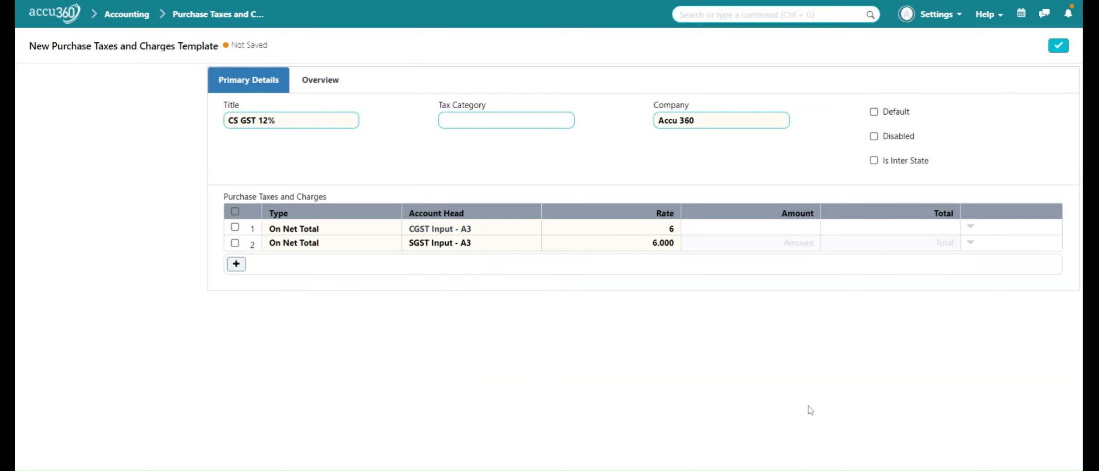
pyautogui.click(1055, 48)
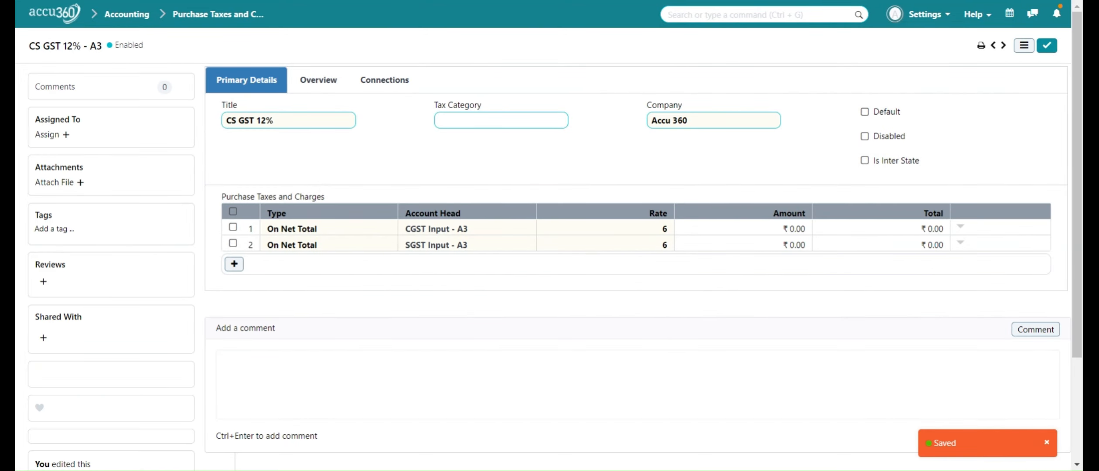
# Return to the template list and start a new purchase tax template titled "IGST 18%".
pyautogui.click(236, 20)
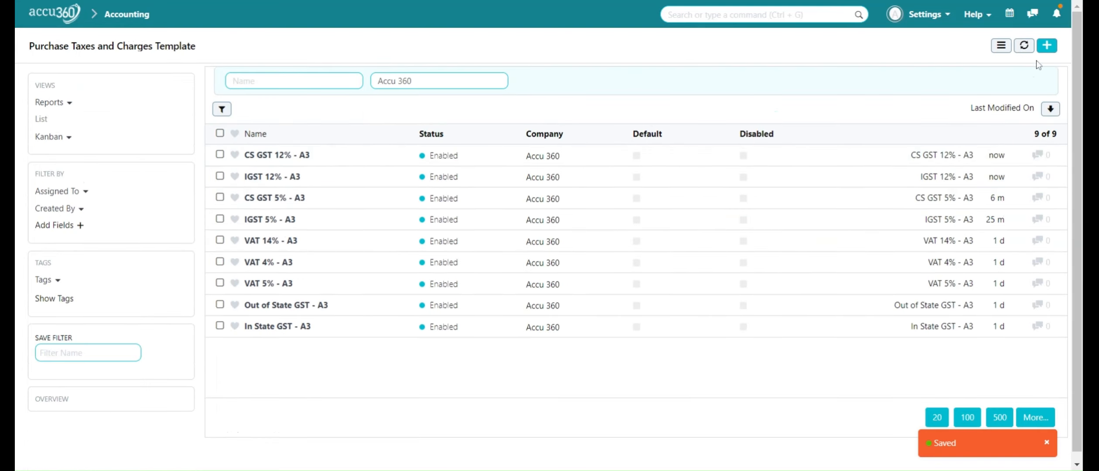
pyautogui.click(1047, 45)
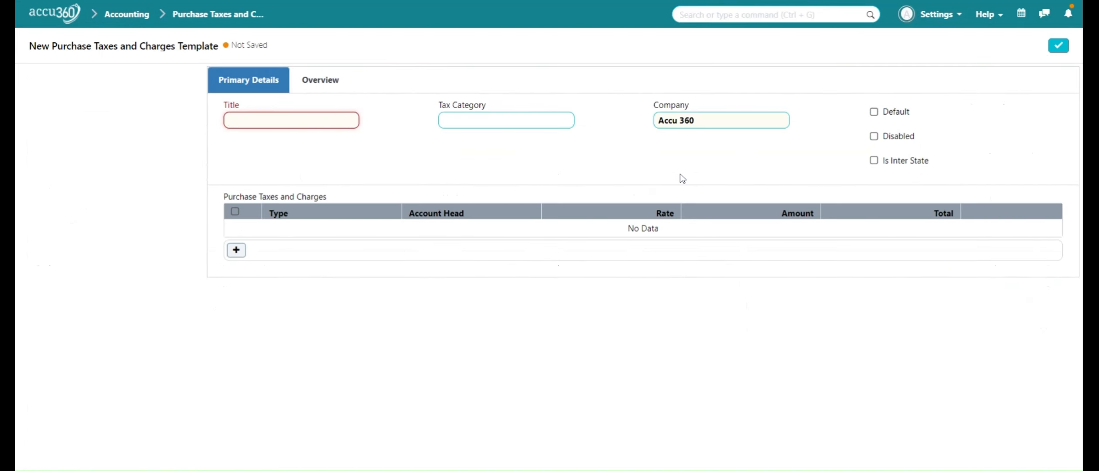
pyautogui.write('IGST 18')
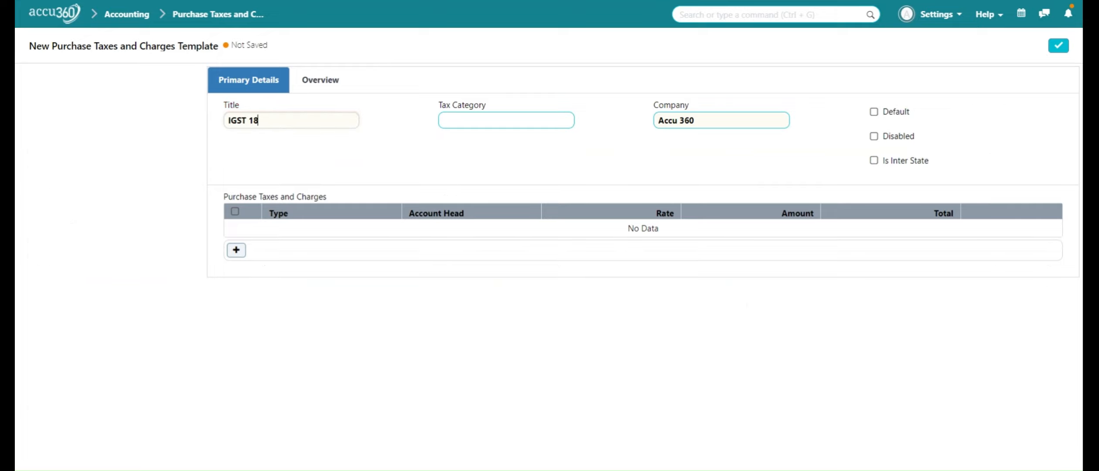
pyautogui.write('%')
# Add an On Net Total tax row to the IGST 18% template with the account head IGST Input - A3.
pyautogui.click(243, 247)
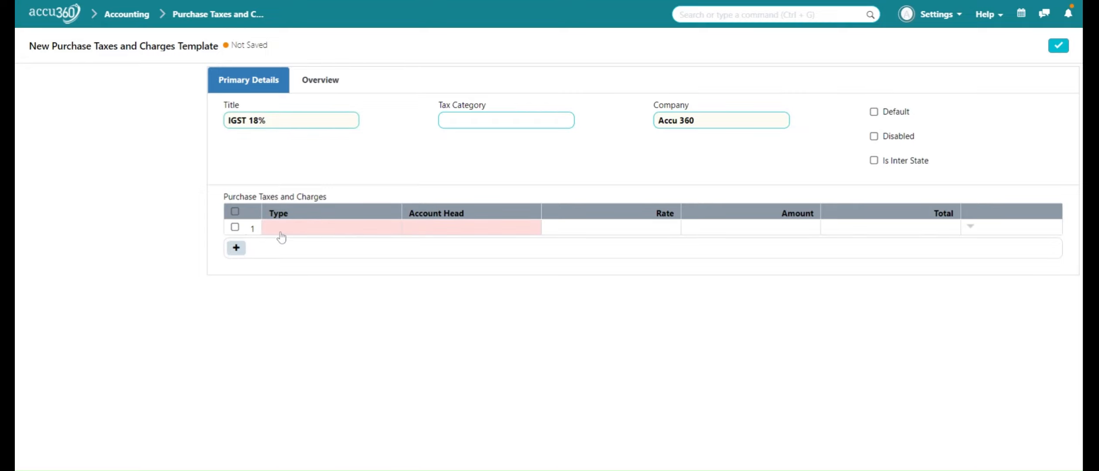
pyautogui.click(282, 230)
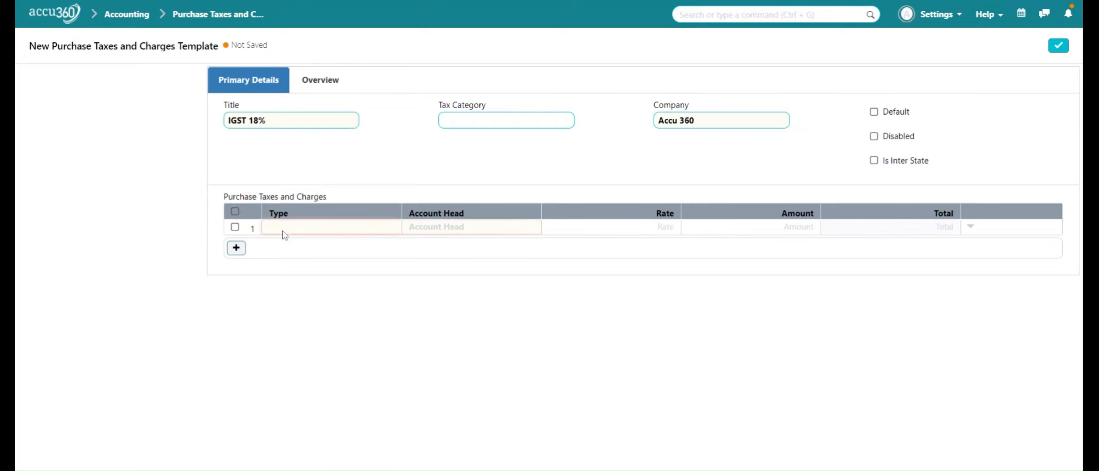
pyautogui.click(284, 241)
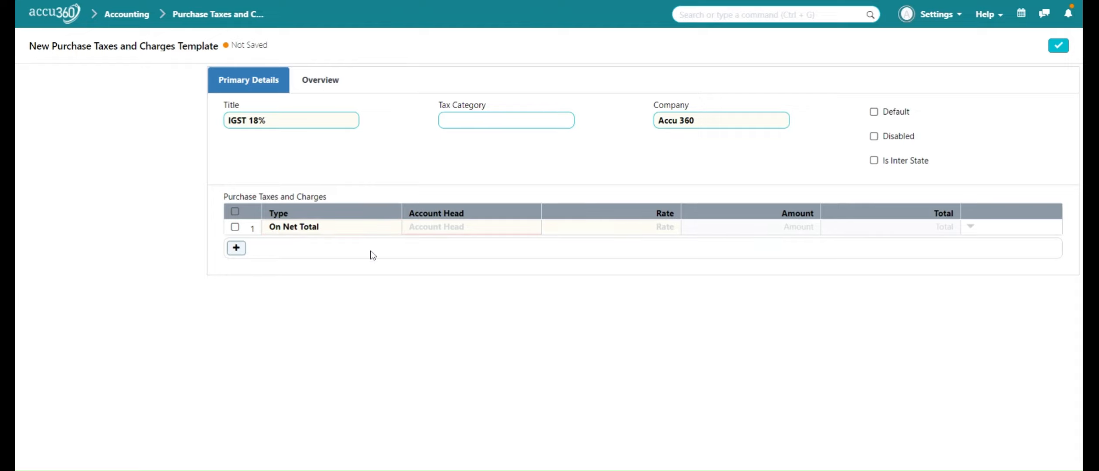
pyautogui.write('IGST INP')
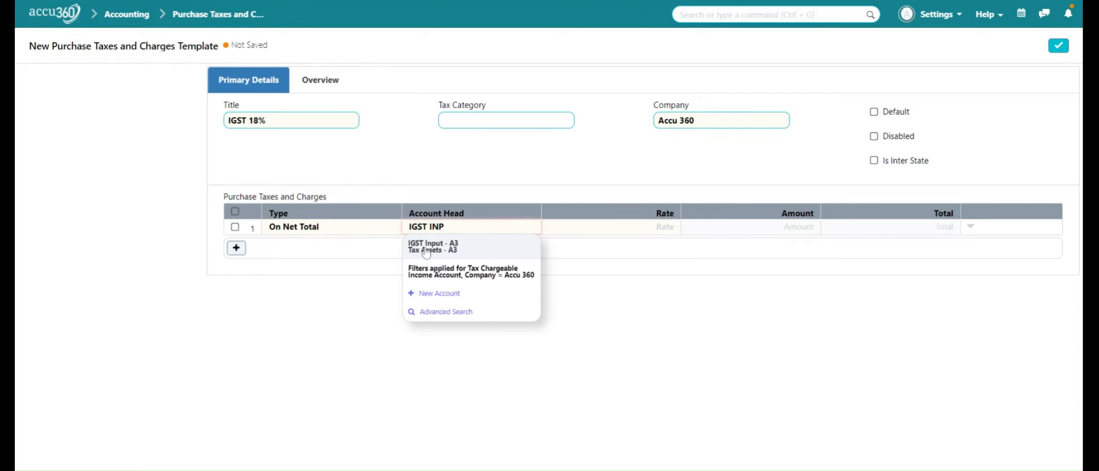
pyautogui.click(427, 248)
# Set the IGST Input row's rate to 18 and save the template marked as Is Inter State.
pyautogui.press('Tab')
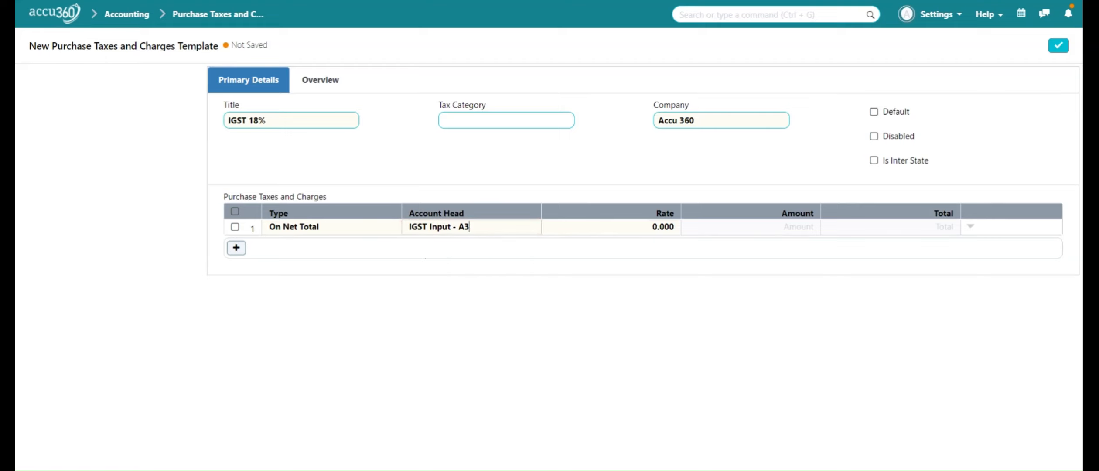
pyautogui.write('18')
pyautogui.click(874, 161)
pyautogui.click(1059, 45)
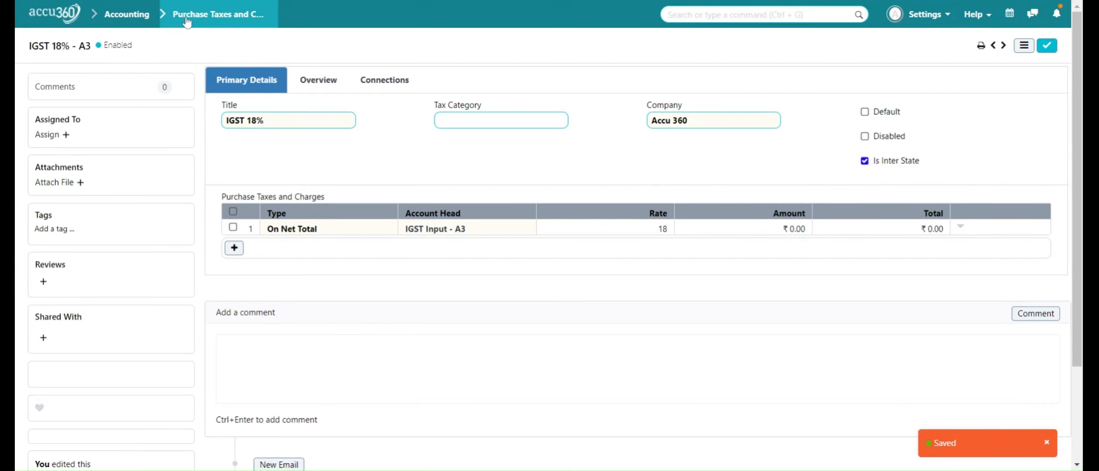
# Go back to the template list and start a new purchase tax template titled "CS GST 18%".
pyautogui.click(218, 14)
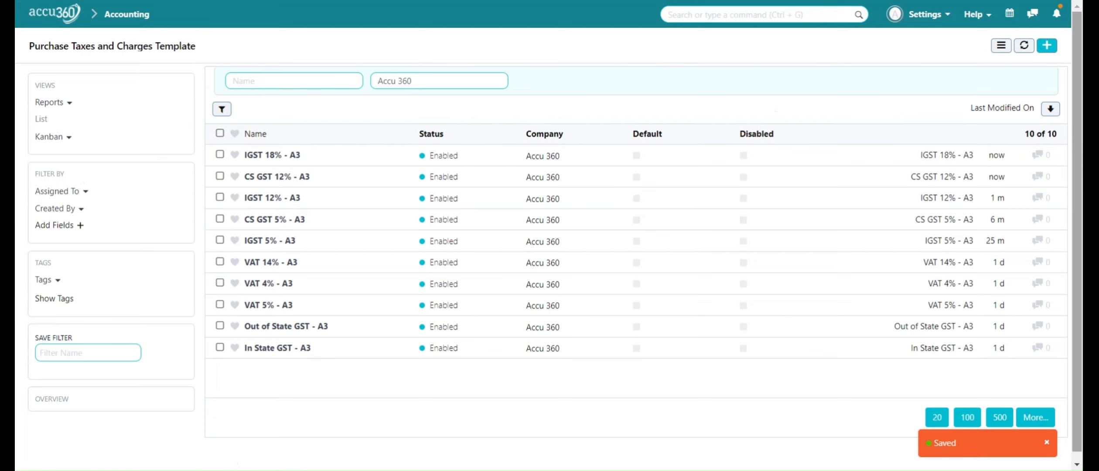
pyautogui.click(1046, 47)
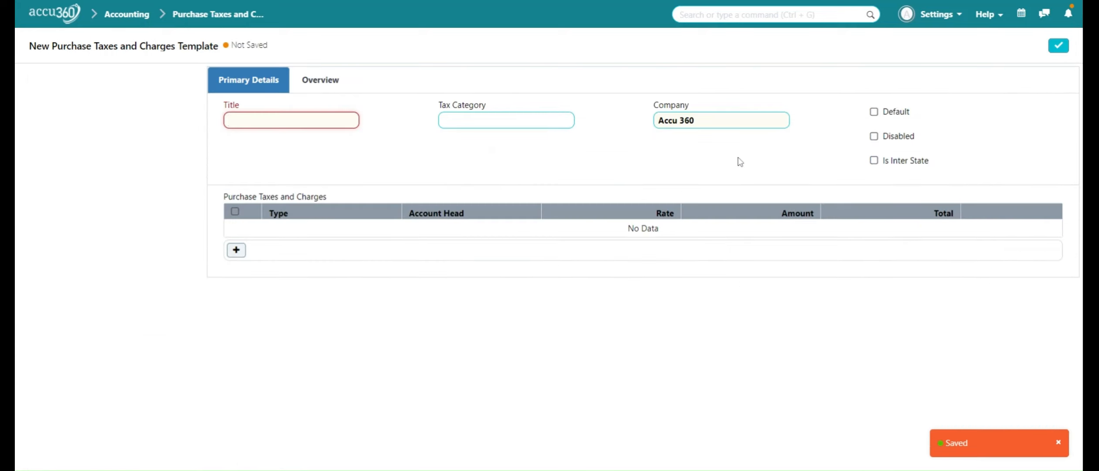
pyautogui.write('CS')
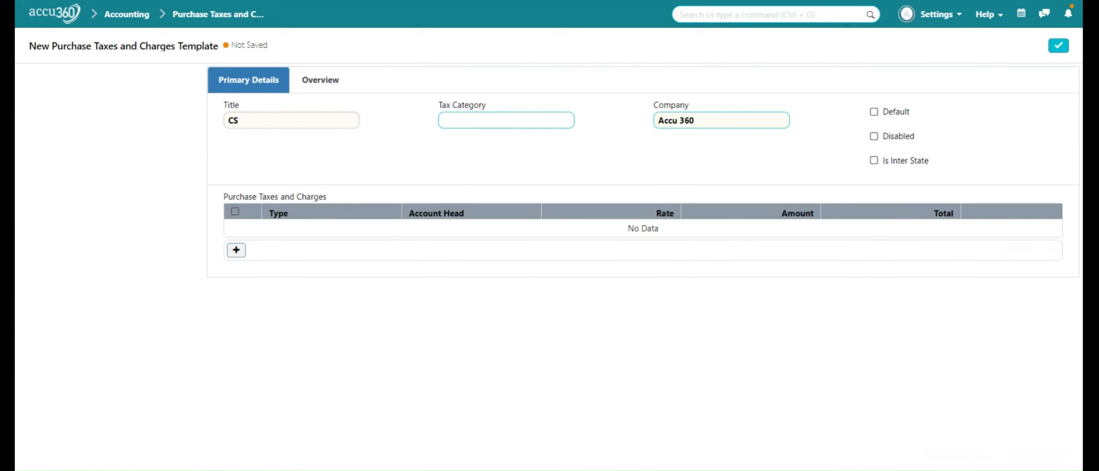
pyautogui.write(' GST 18%')
# Add an On Net Total tax row to the CS GST 18% template with account head CGST Input - A3 and rate 9.
pyautogui.click(238, 251)
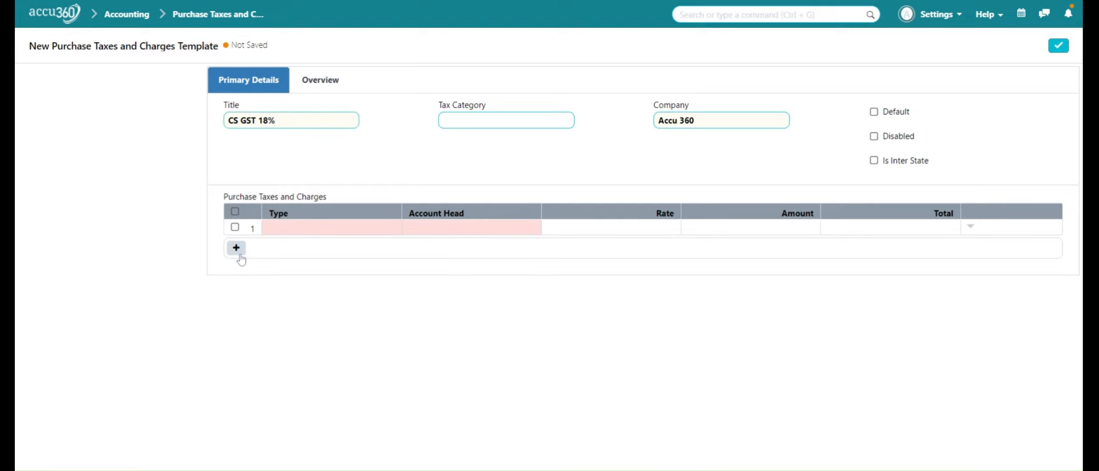
pyautogui.click(284, 228)
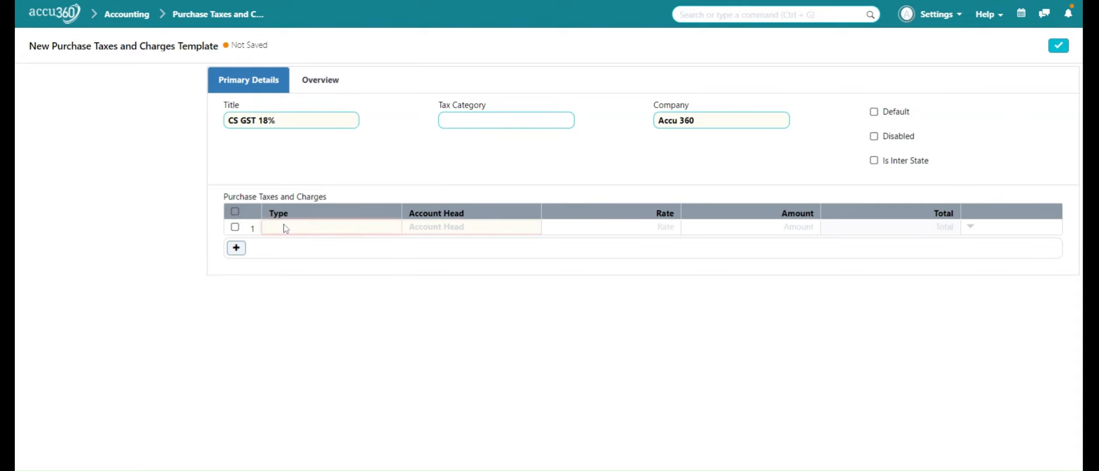
pyautogui.click(294, 260)
pyautogui.click(445, 228)
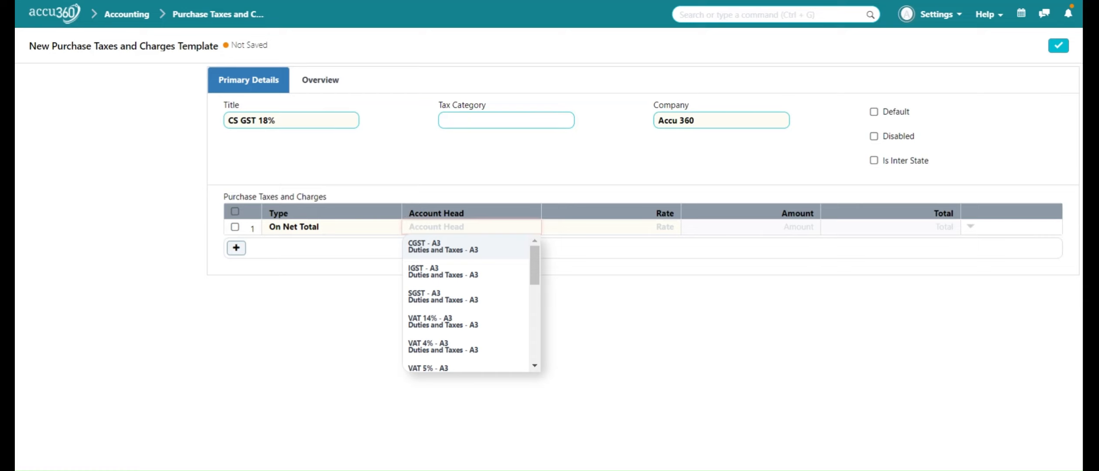
pyautogui.write('CGST')
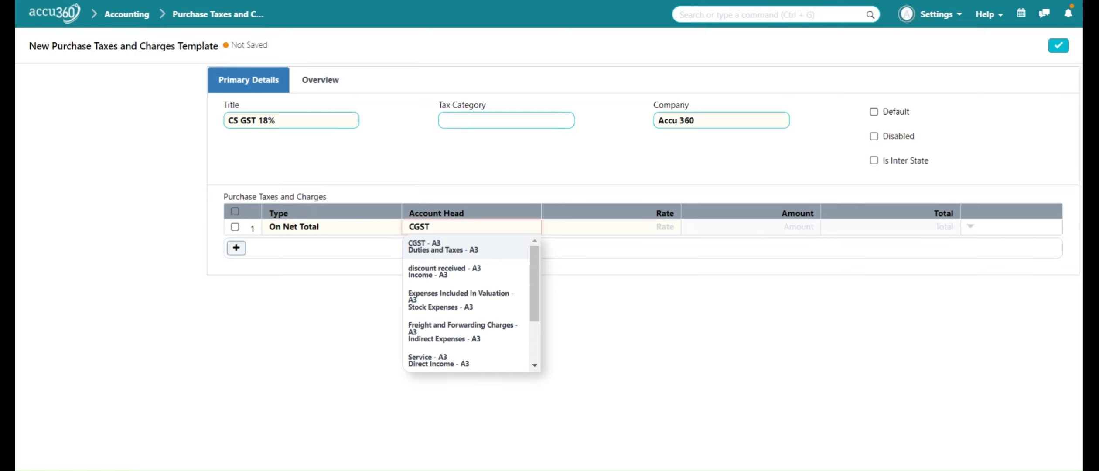
pyautogui.write(' INP')
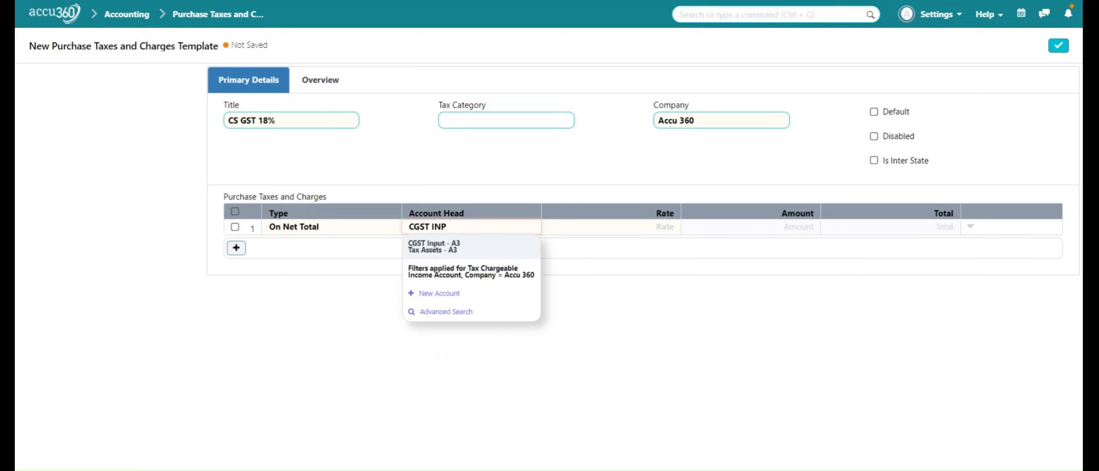
pyautogui.click(456, 247)
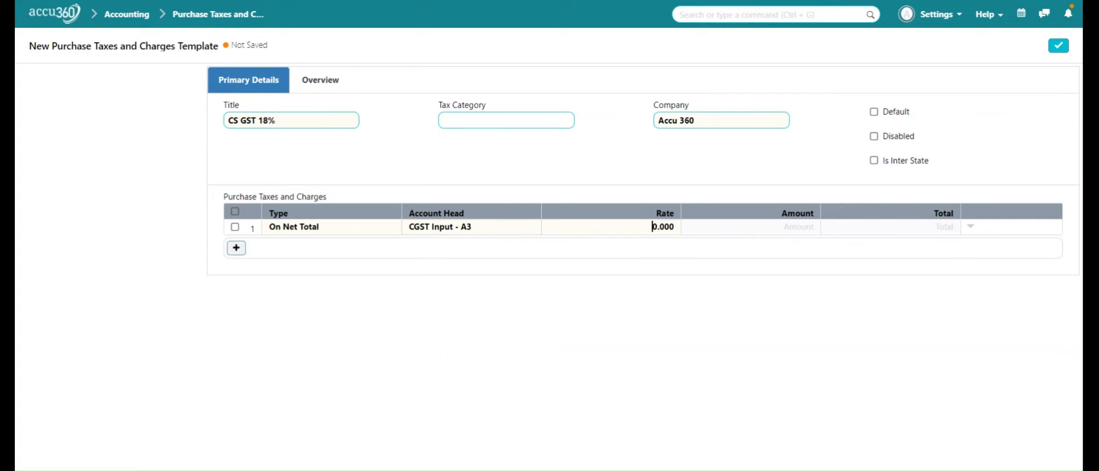
pyautogui.hotkey('ctrl', 'a')
pyautogui.write('9')
# Add a second On Net Total row with account head SGST Input - A3 and rate 9, and save the CS GST 18% template.
pyautogui.click(236, 248)
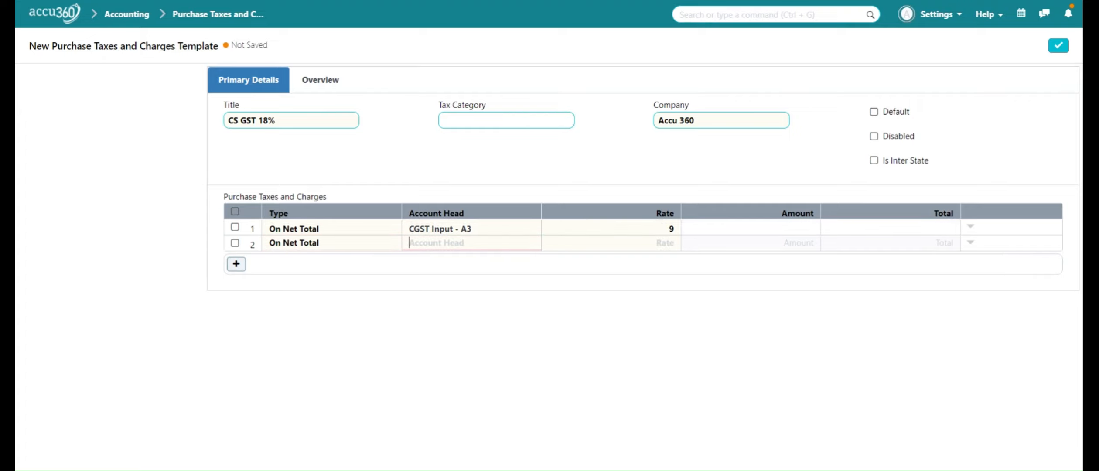
pyautogui.write('SGS')
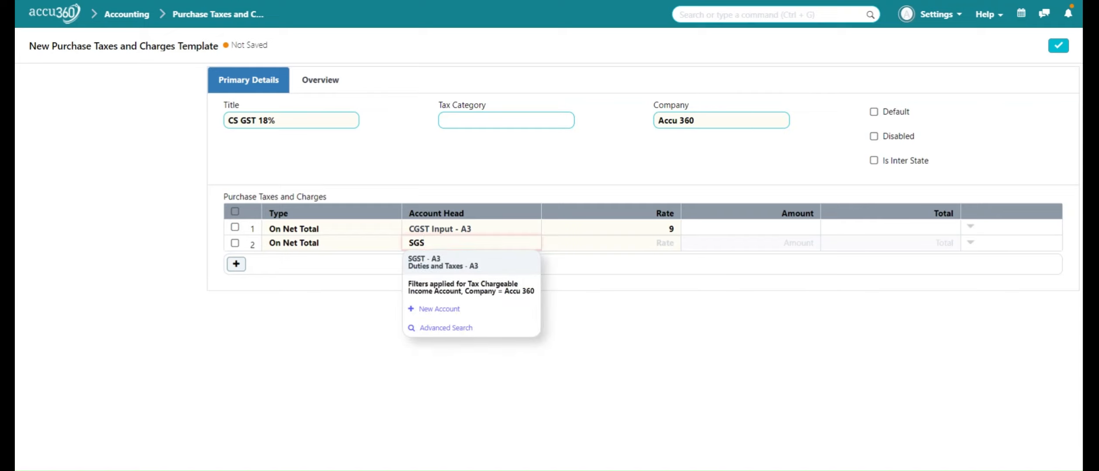
pyautogui.write('T IN')
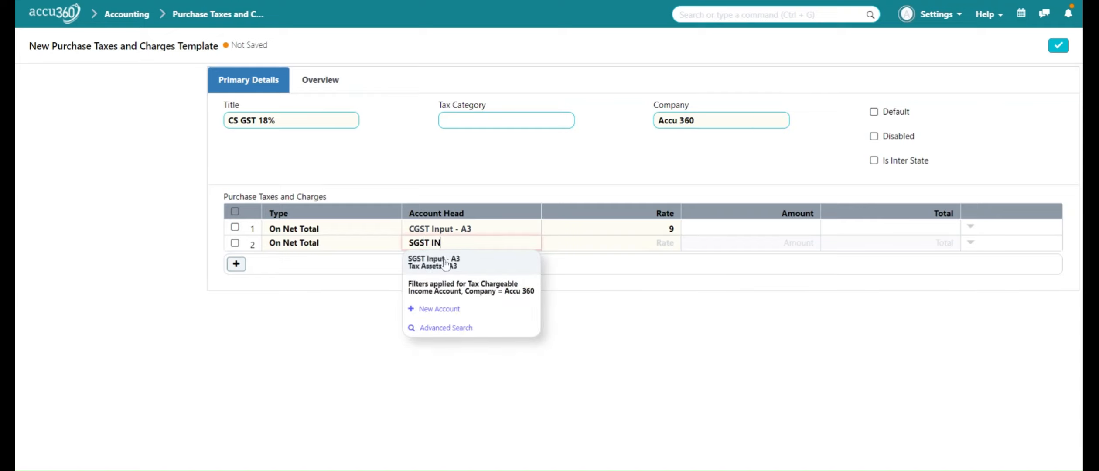
pyautogui.click(441, 261)
pyautogui.click(653, 243)
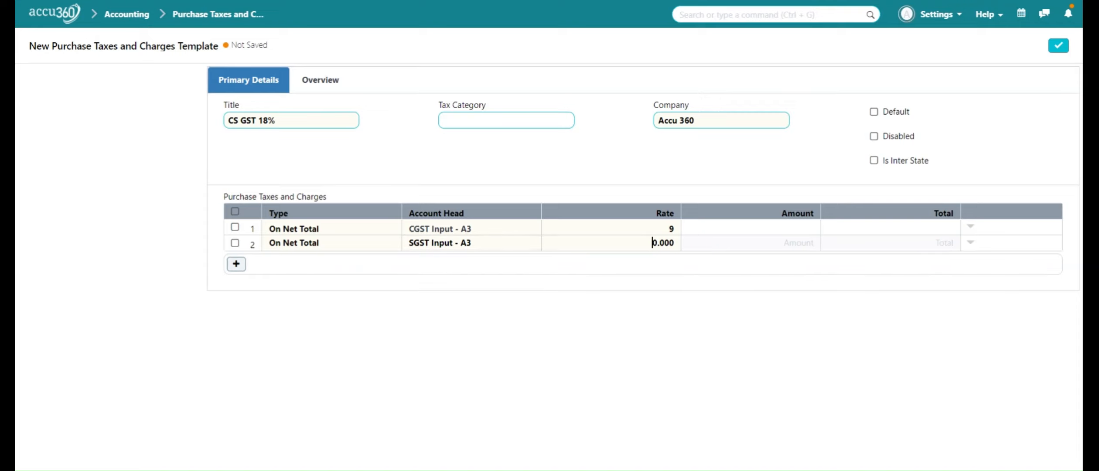
pyautogui.write('9')
pyautogui.click(1056, 48)
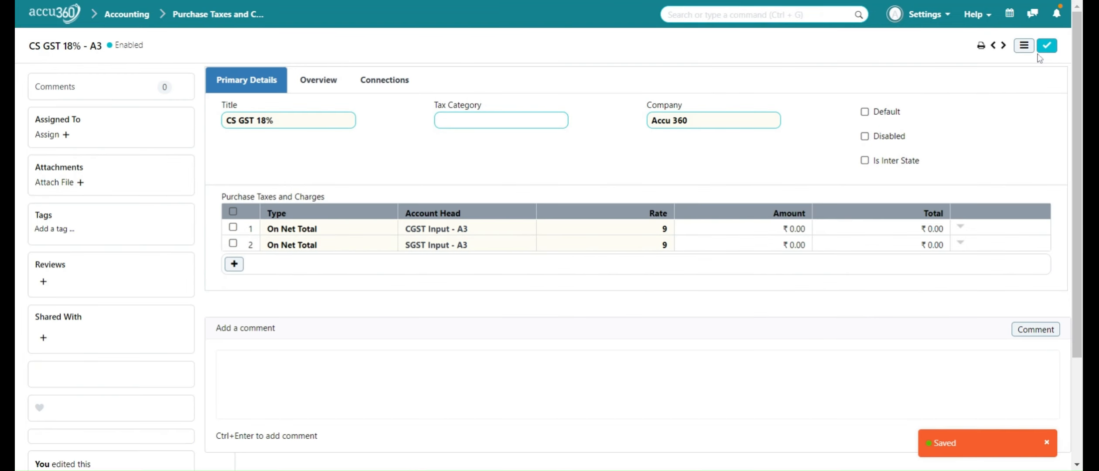
# Return to the template list and start a new purchase tax template titled "IGST 28%".
pyautogui.click(250, 16)
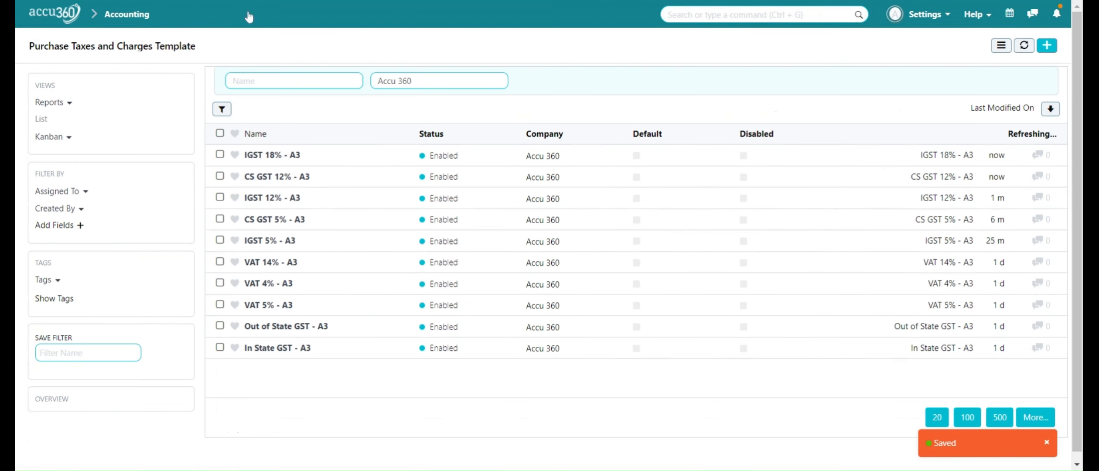
pyautogui.click(1054, 51)
pyautogui.click(1058, 46)
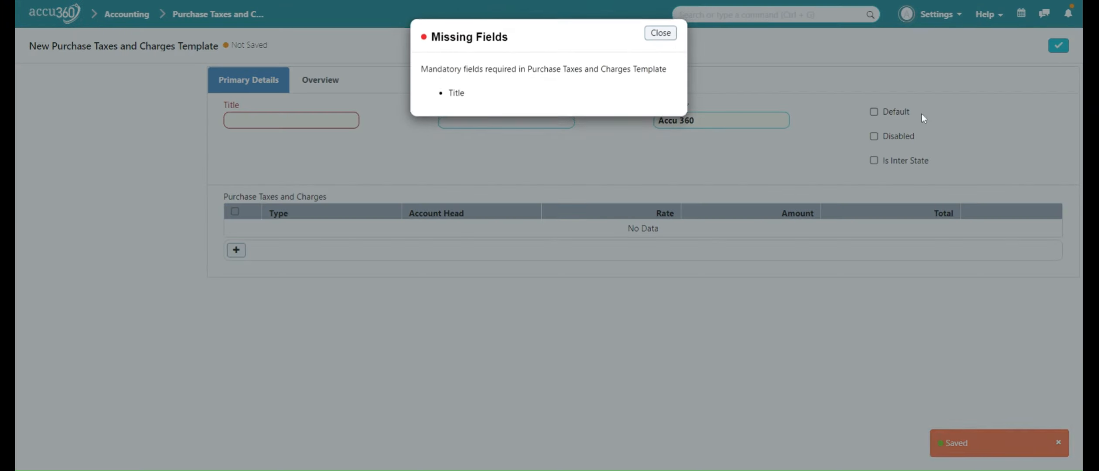
pyautogui.click(661, 33)
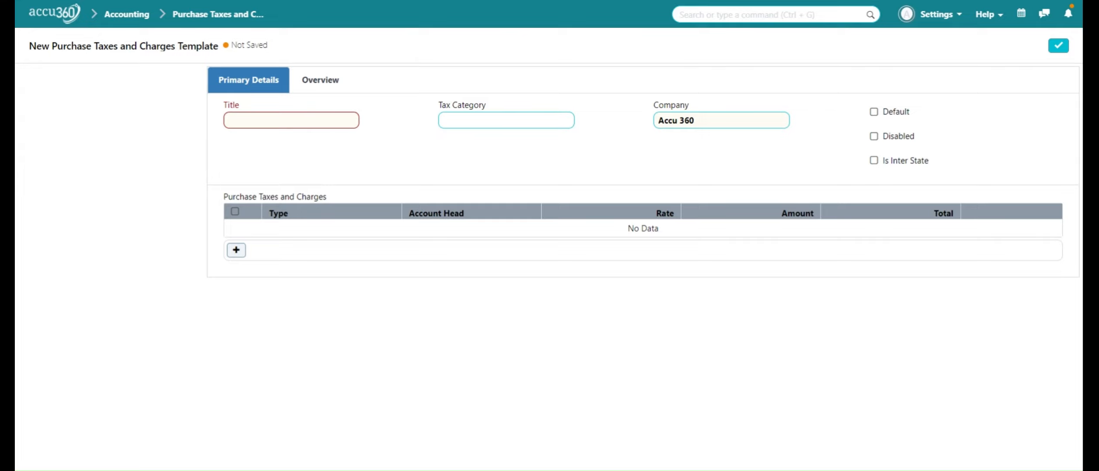
pyautogui.click(228, 119)
pyautogui.write('IGST')
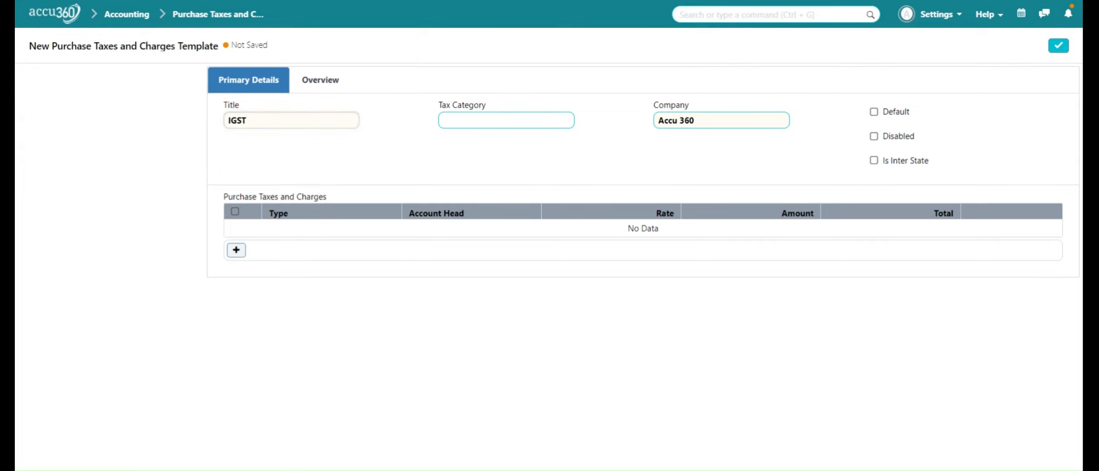
pyautogui.write(' 28%')
# Add an On Net Total tax row to the IGST 28% template with the account head IGST Input - A3.
pyautogui.click(236, 249)
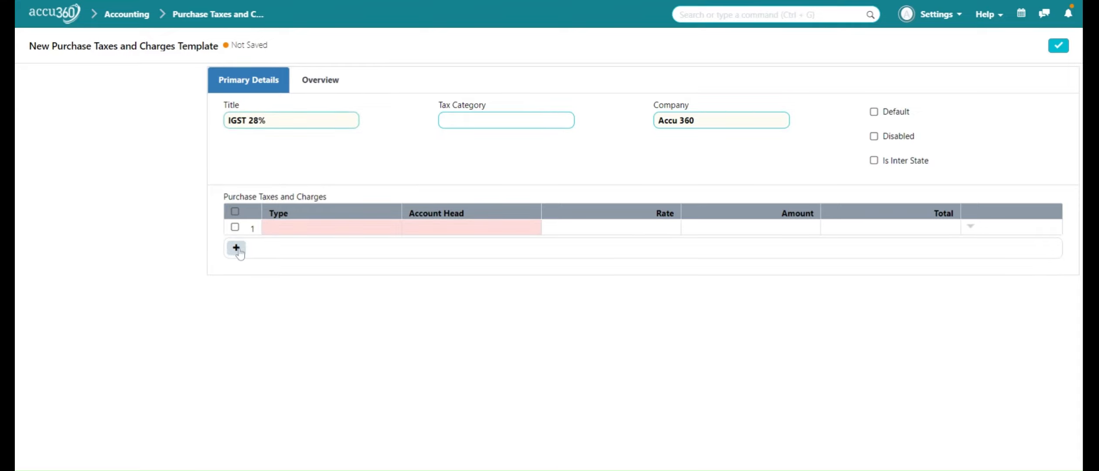
pyautogui.click(289, 229)
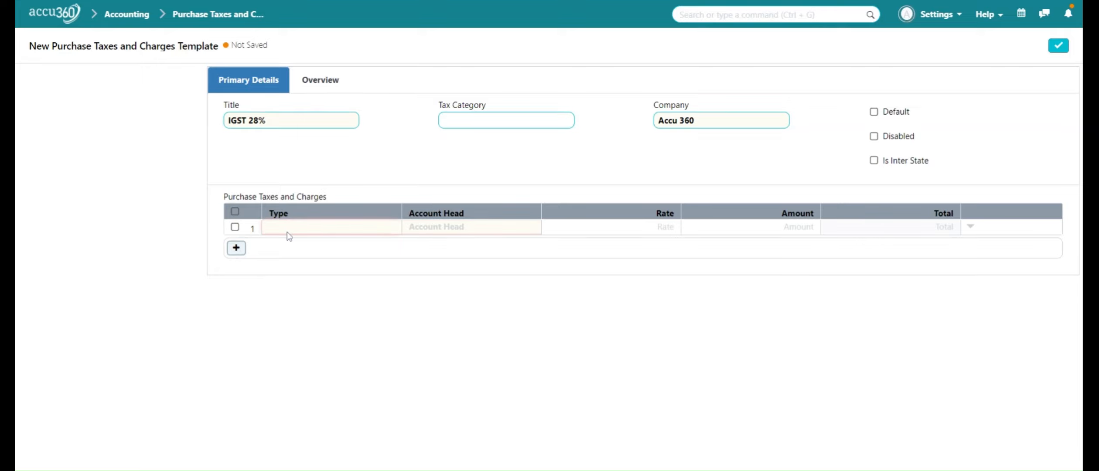
pyautogui.click(288, 236)
pyautogui.write('IGST INP')
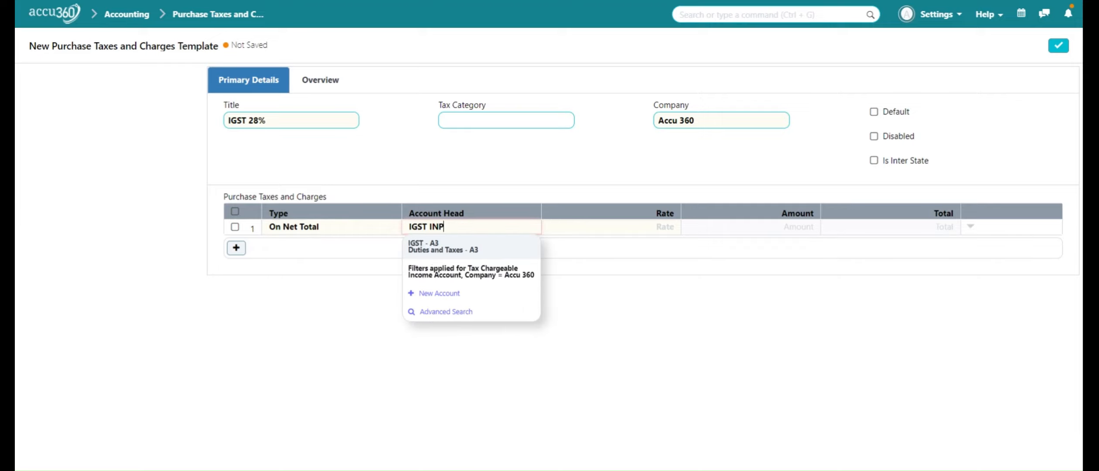
pyautogui.click(483, 249)
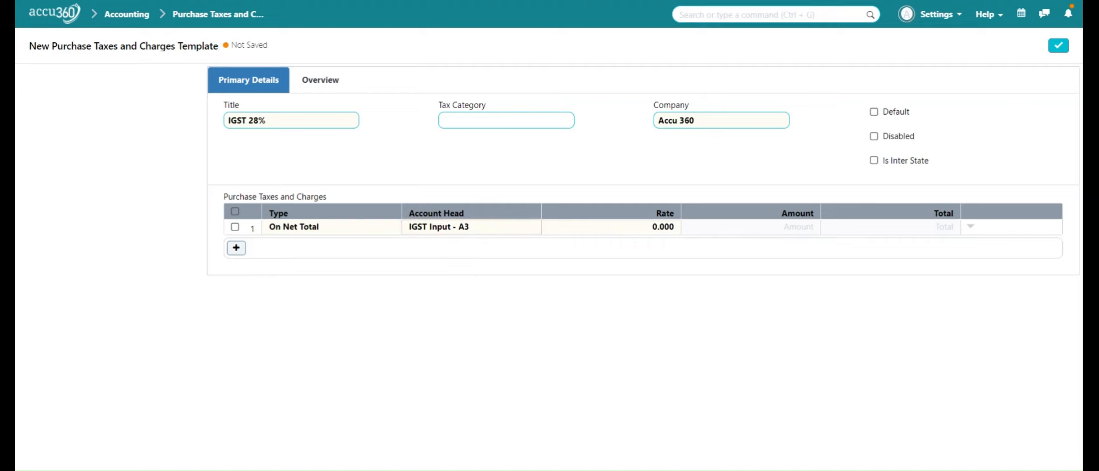
# Set the IGST Input row's rate to 28 and save the template marked as Is Inter State.
pyautogui.press('Tab')
pyautogui.write('28')
pyautogui.click(816, 326)
pyautogui.click(880, 165)
pyautogui.click(1058, 48)
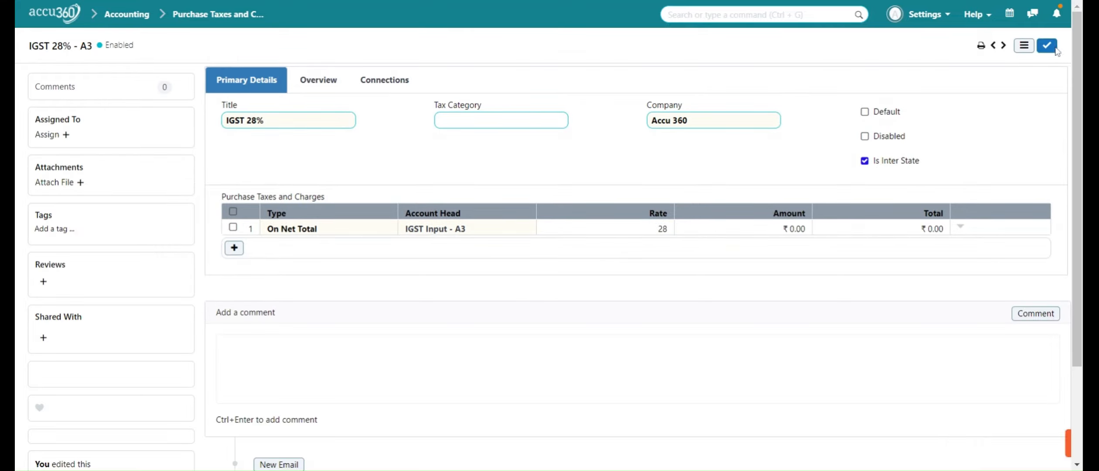
# Return to the template list and start a new purchase tax template titled "CS GST 28%".
pyautogui.click(232, 23)
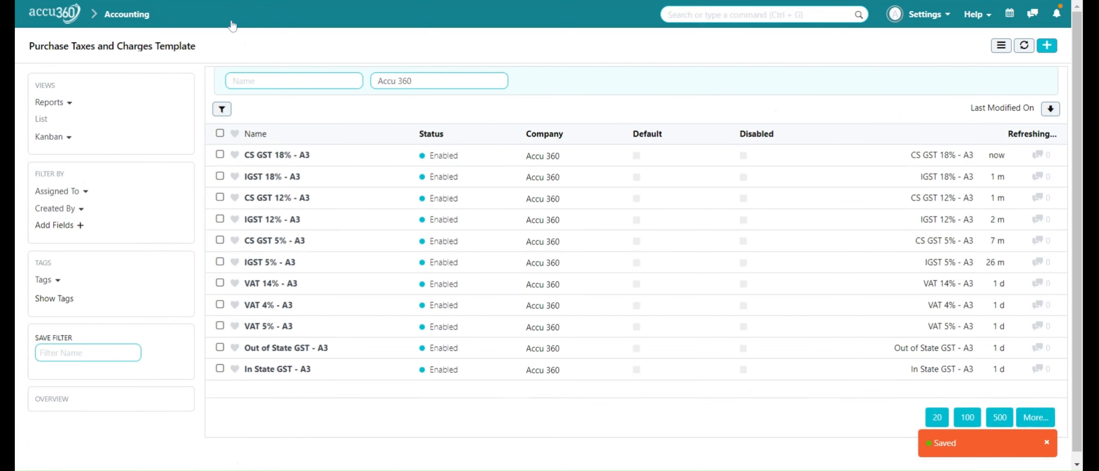
pyautogui.click(1047, 47)
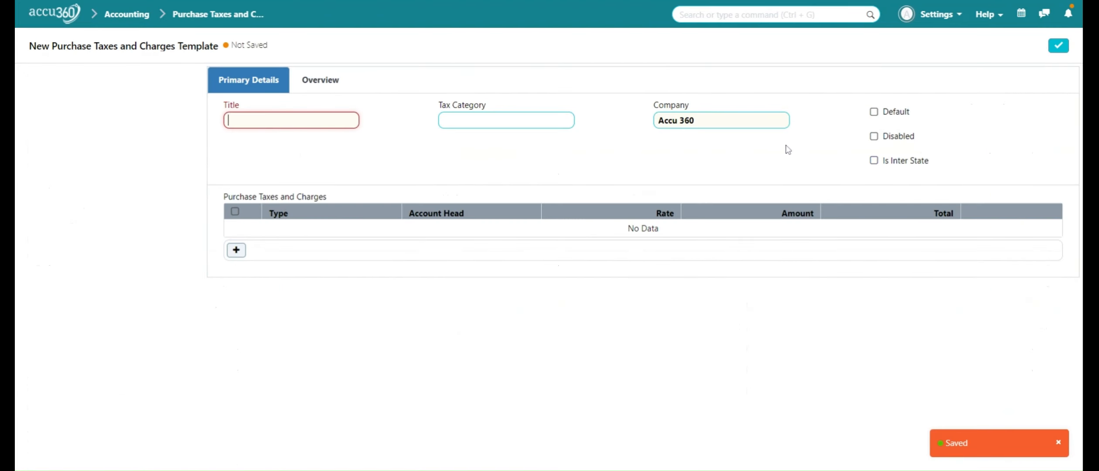
pyautogui.write('CSGST')
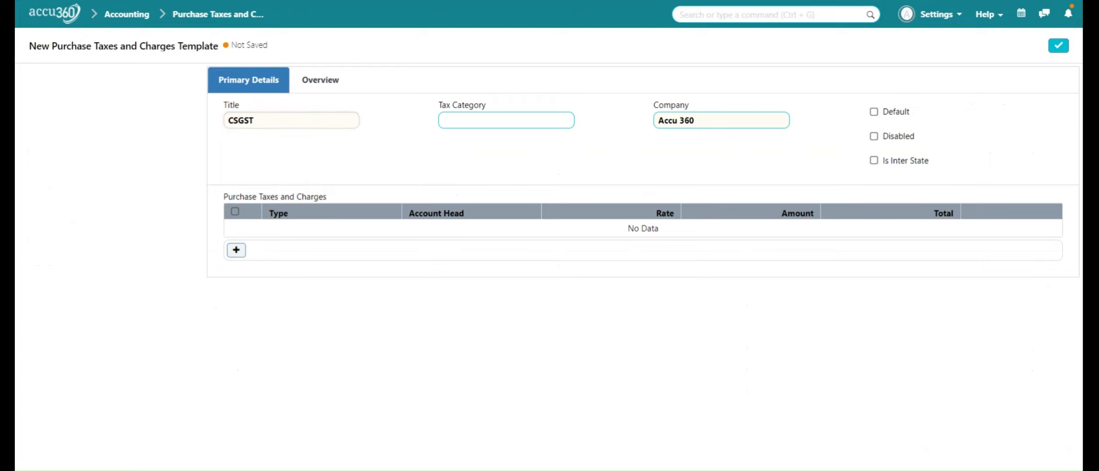
pyautogui.click(238, 121)
pyautogui.press('Right')
pyautogui.press('Right')
pyautogui.press('Right')
pyautogui.write('28')
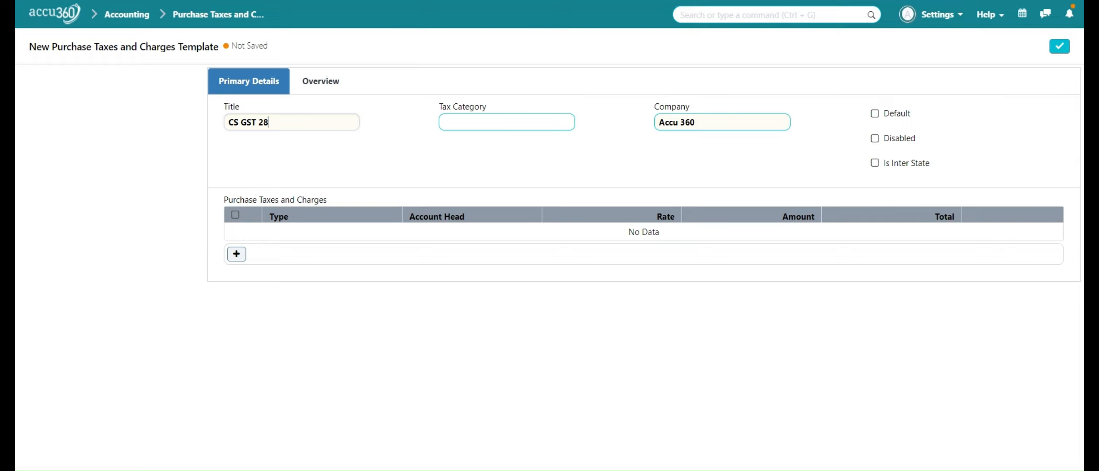
pyautogui.write('%')
# Add an On Net Total tax row to the CS GST 28% template with account head CGST Input - A3 and rate 14.
pyautogui.click(236, 254)
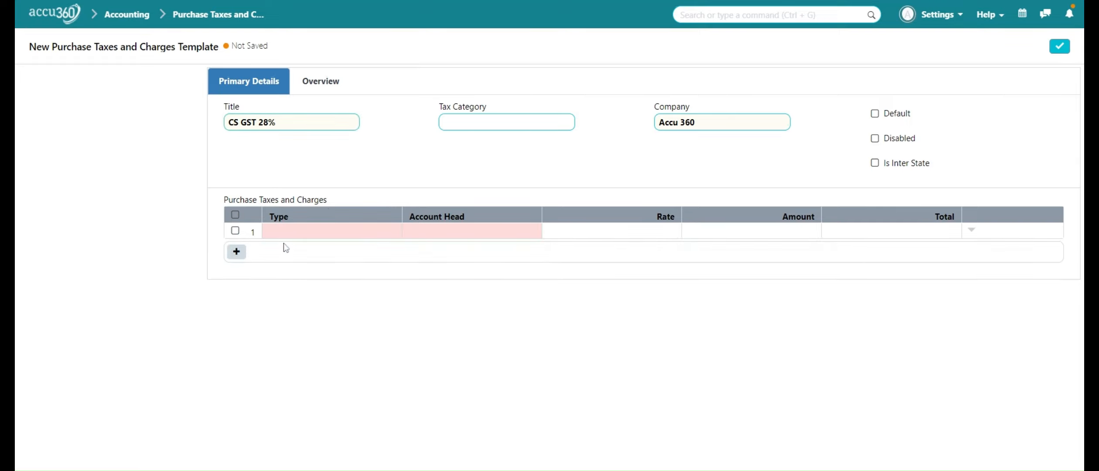
pyautogui.click(286, 230)
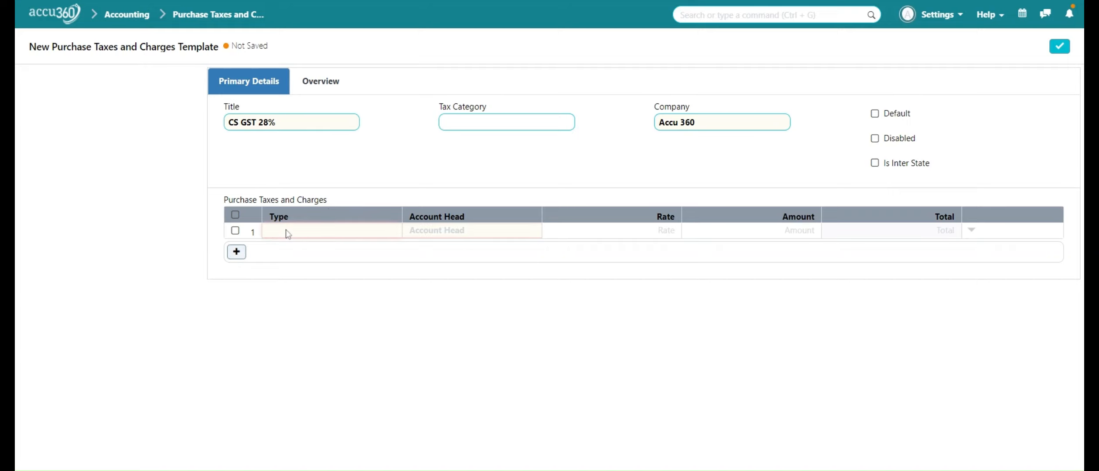
pyautogui.click(289, 260)
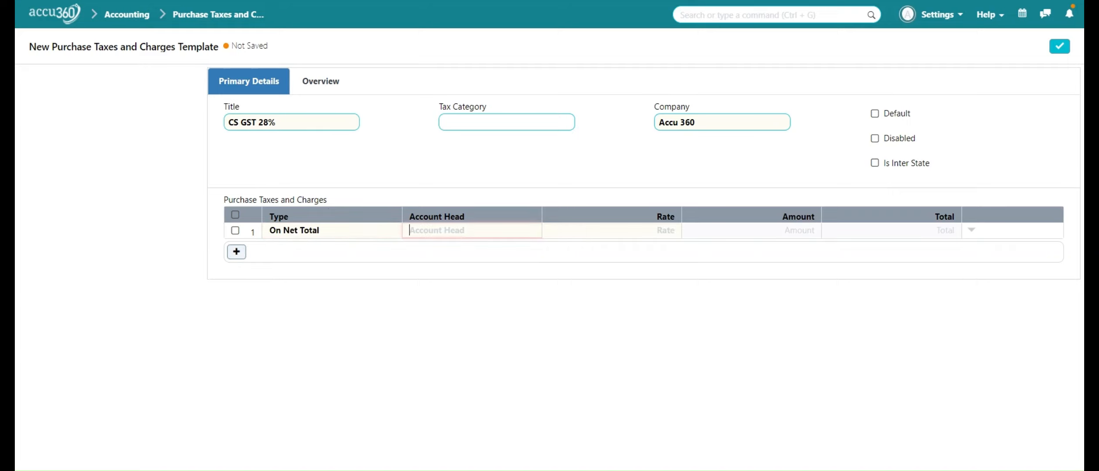
pyautogui.write('CGST INP')
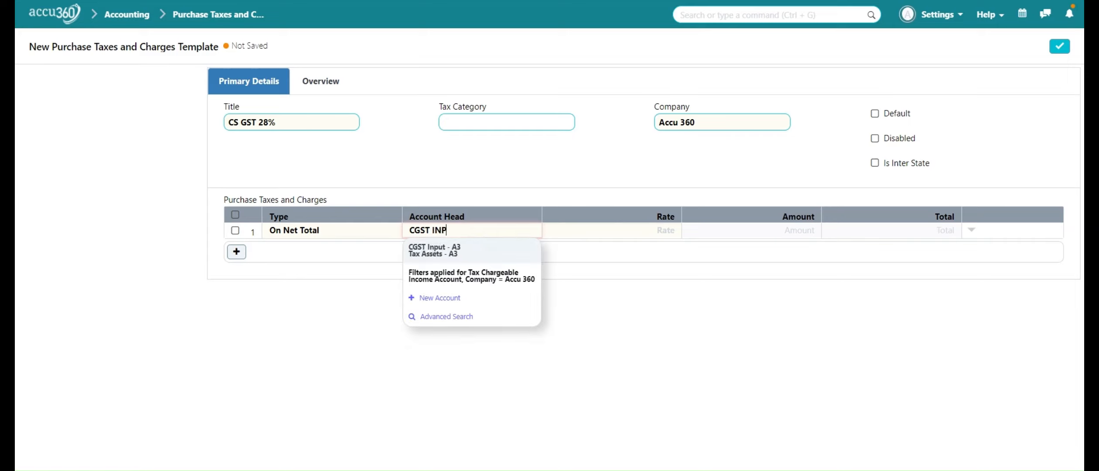
pyautogui.click(433, 249)
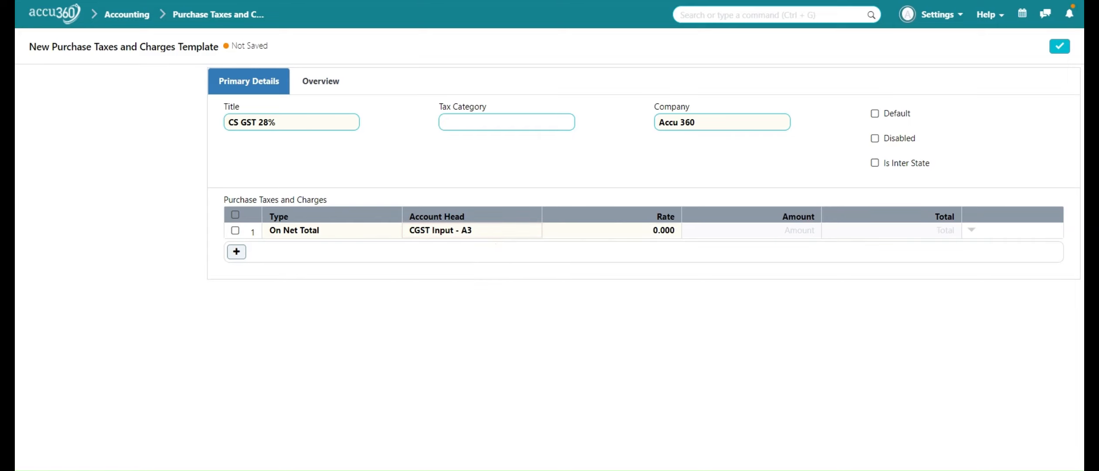
pyautogui.click(624, 230)
pyautogui.write('14')
pyautogui.click(453, 316)
# Add a second On Net Total row with account head SGST Input - A3 and rate 14, and save the CS GST 28% template.
pyautogui.click(236, 252)
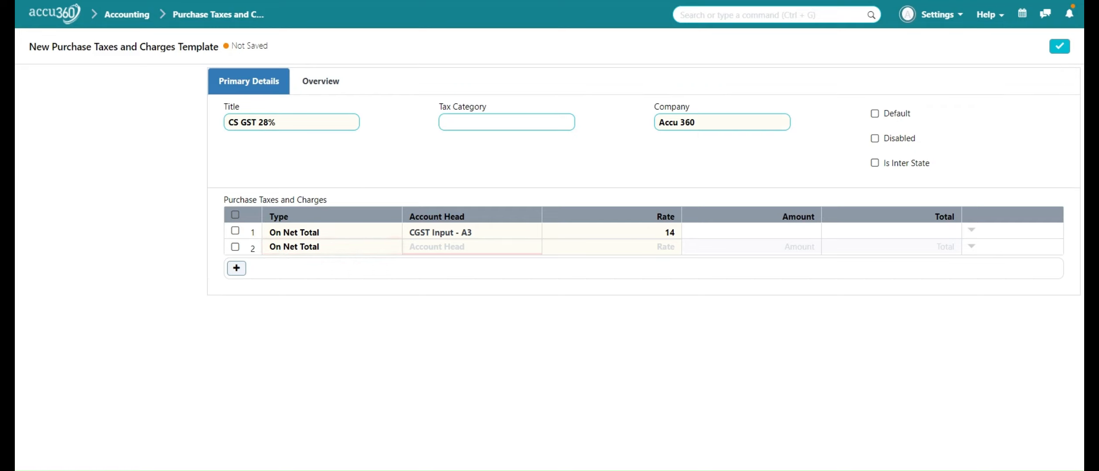
pyautogui.write('SGST IN')
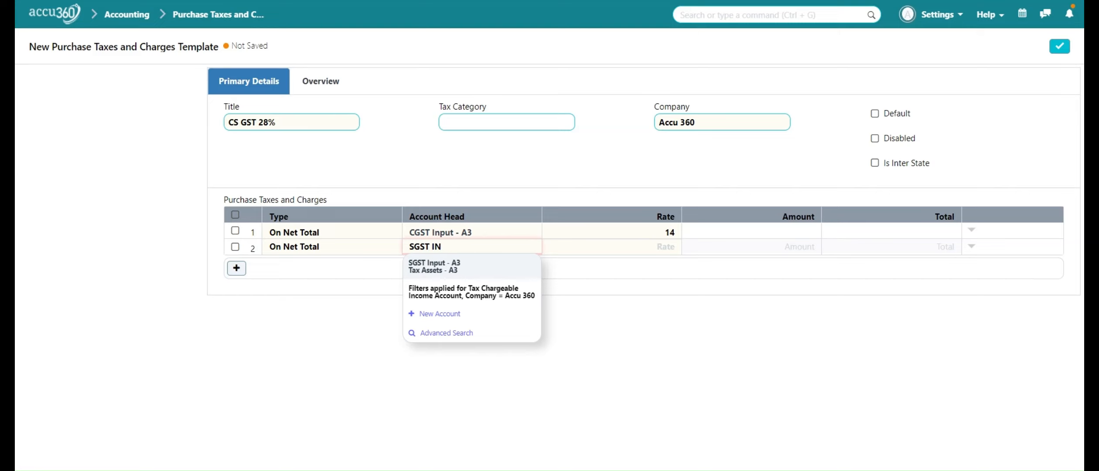
pyautogui.click(457, 268)
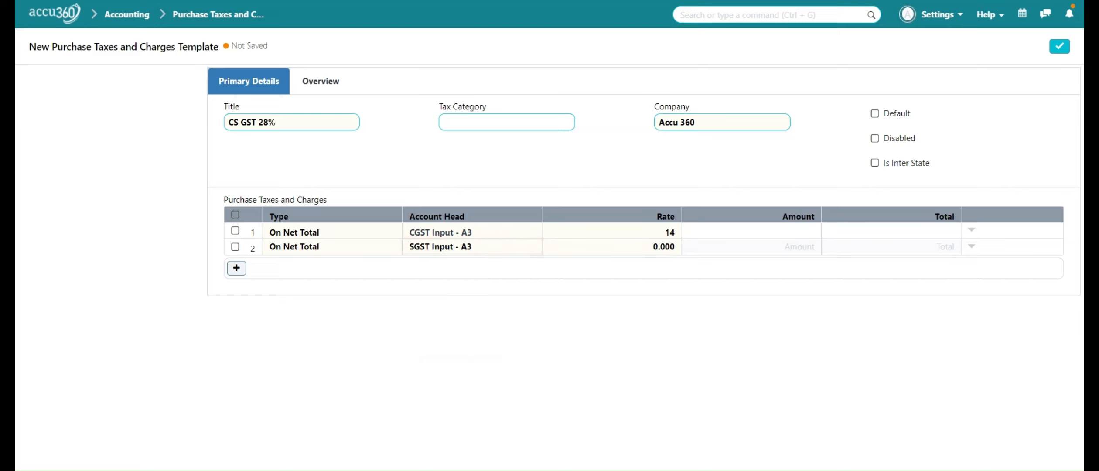
pyautogui.press('Tab')
pyautogui.press('BackSpace')
pyautogui.write('14')
pyautogui.click(1061, 47)
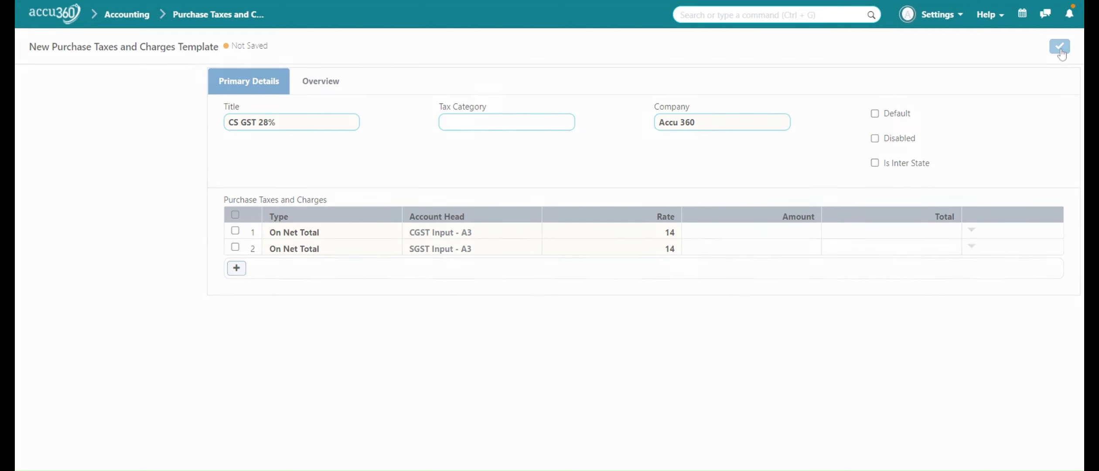
# Go back to the purchase tax template list, then open the home page with the module list.
pyautogui.click(215, 17)
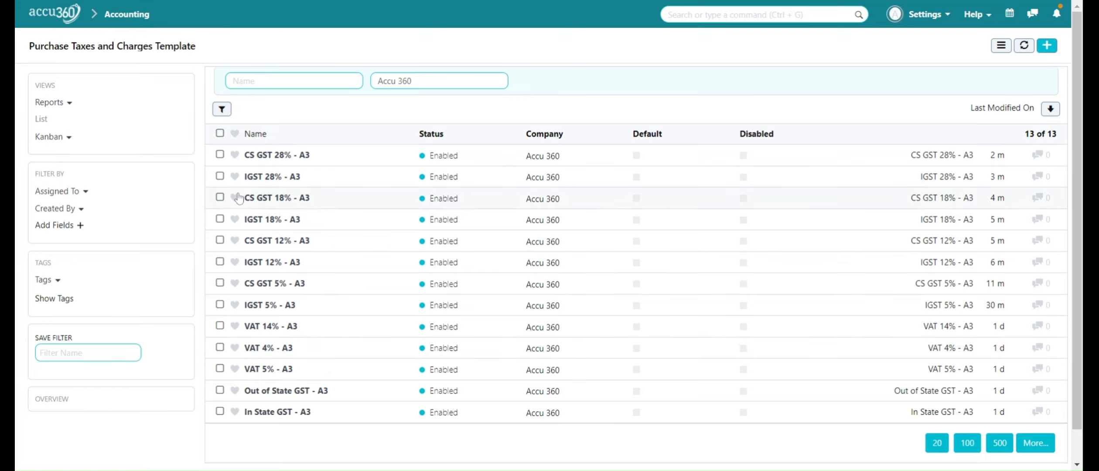
pyautogui.click(71, 19)
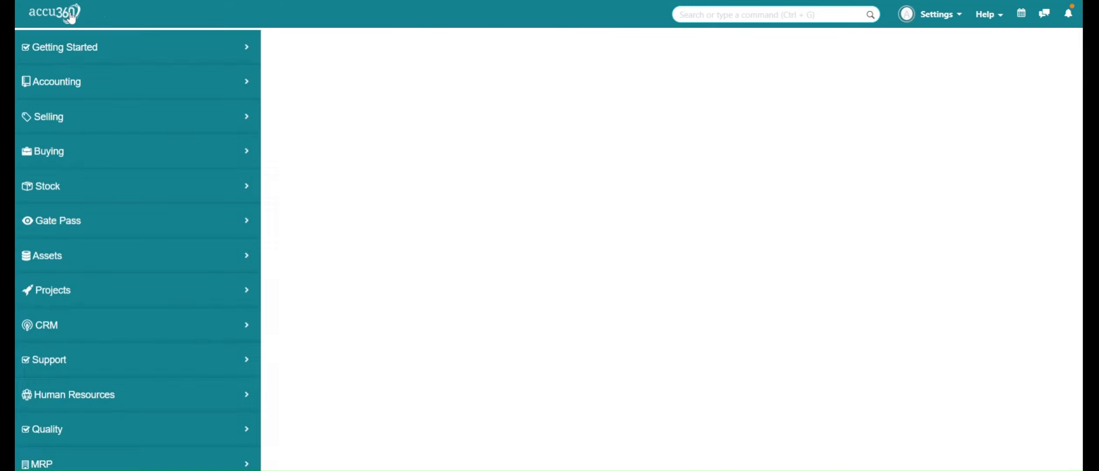